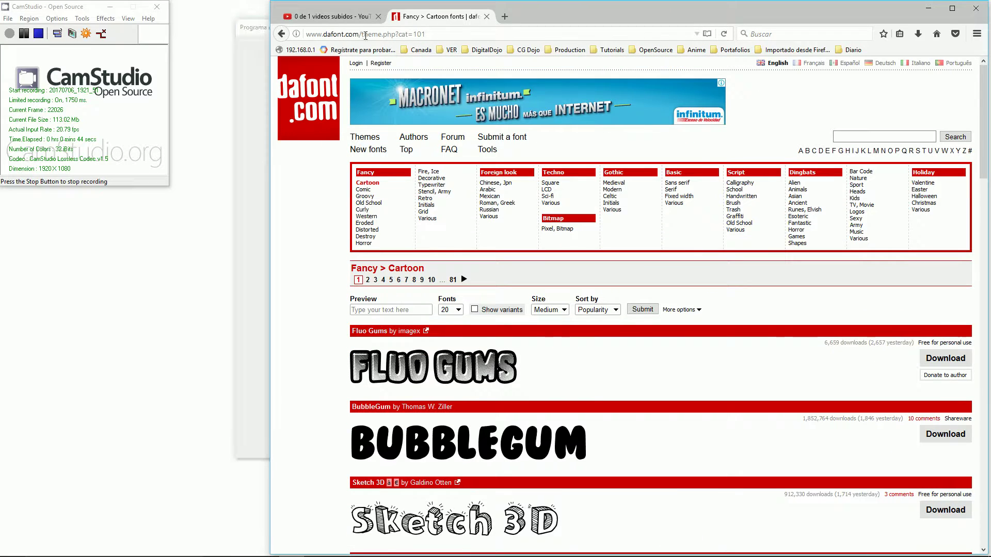
Go to the dafont.com home page and switch the site language to English
drag(361, 33, 466, 42)
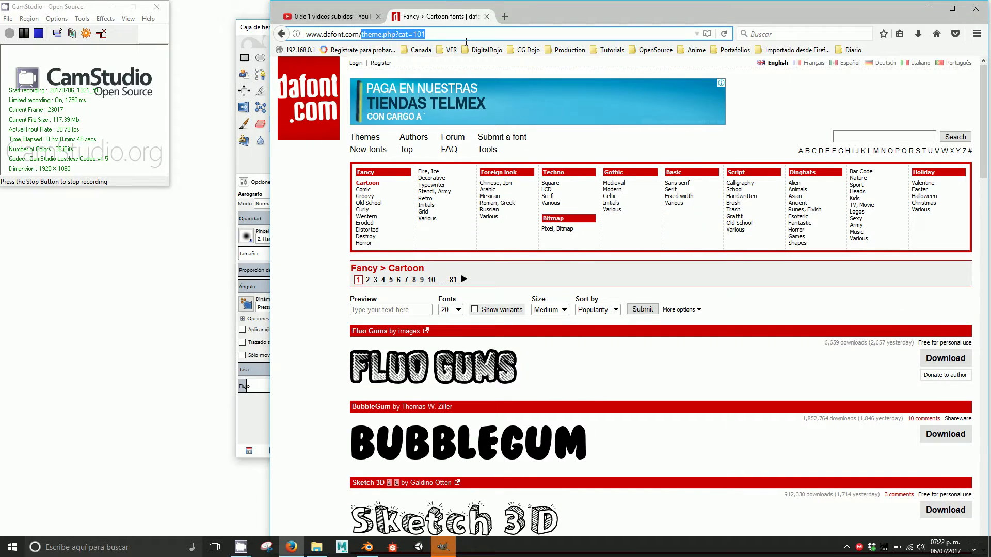
text(es/)
key(Return)
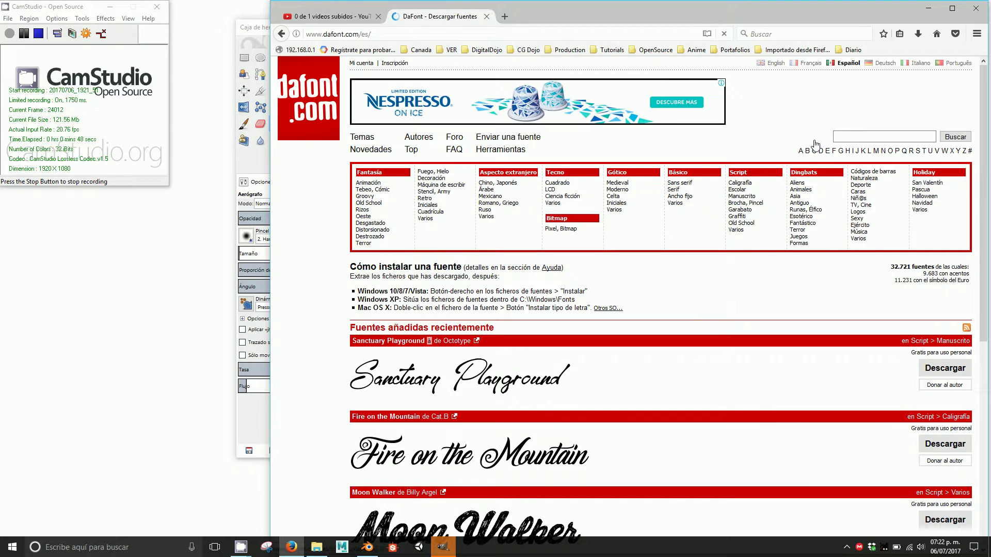
click(775, 63)
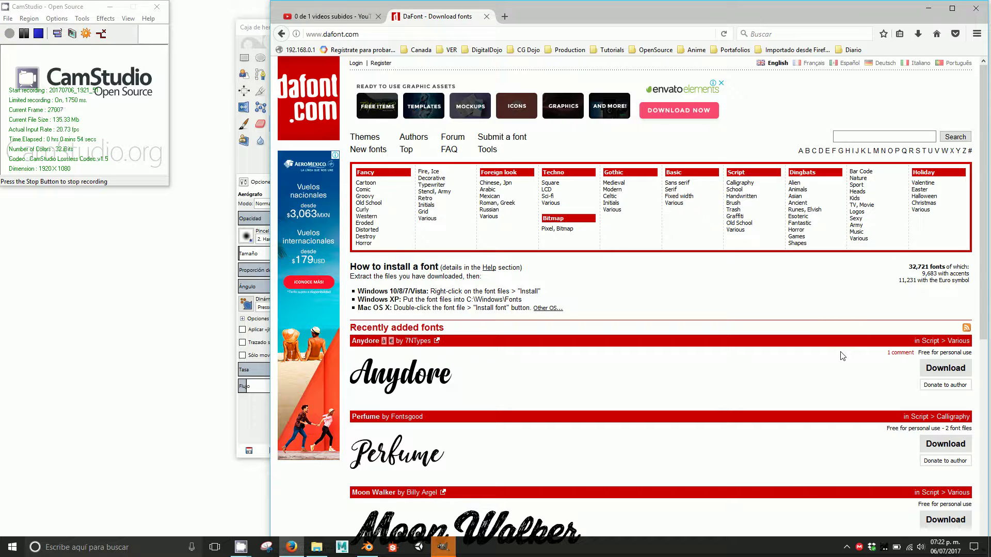
click(765, 372)
scroll(772, 339, down, 5)
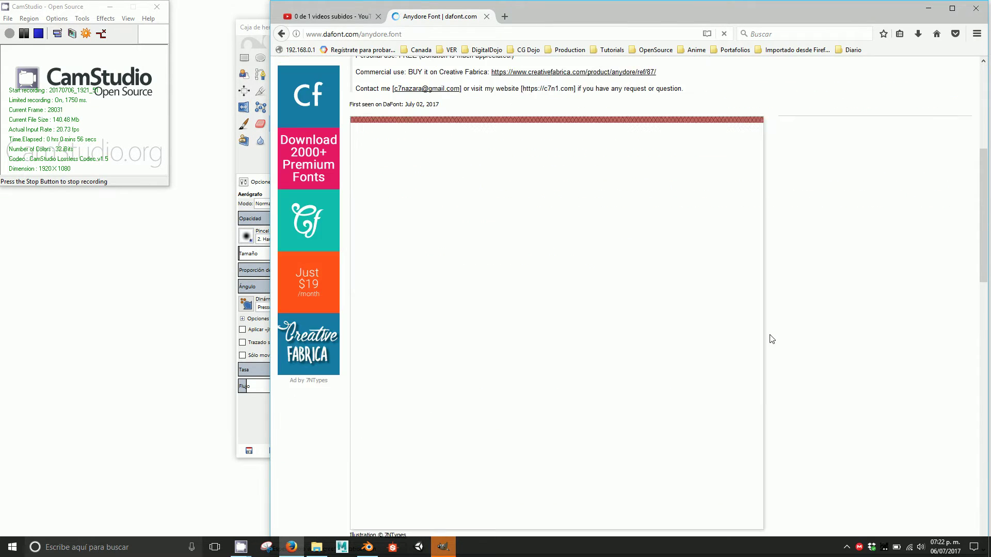
scroll(771, 339, up, 5)
key(alt+Left)
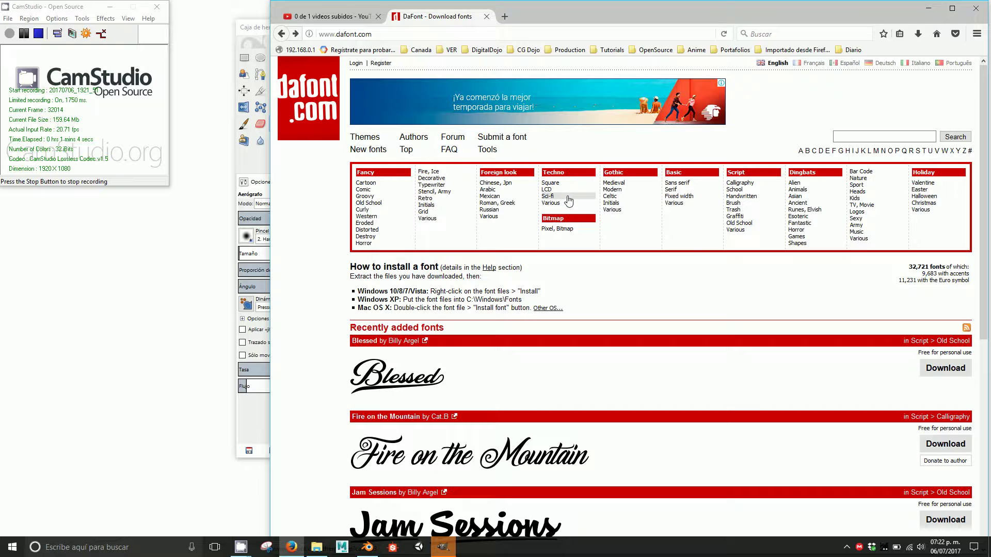
Browse the Techno > Sci-fi fonts and download the Airstrike font, saving airstrike.zip to disk
click(548, 196)
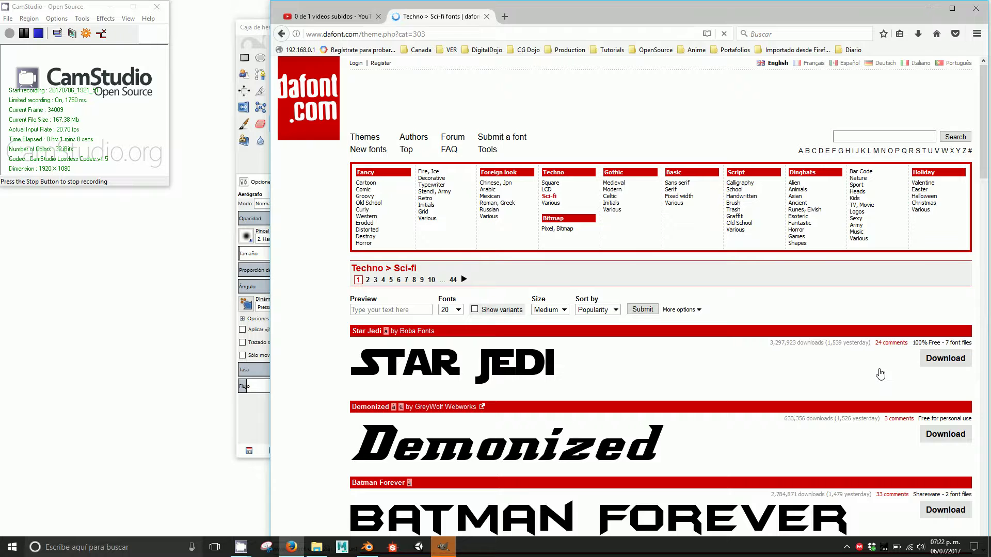
scroll(880, 373, down, 5)
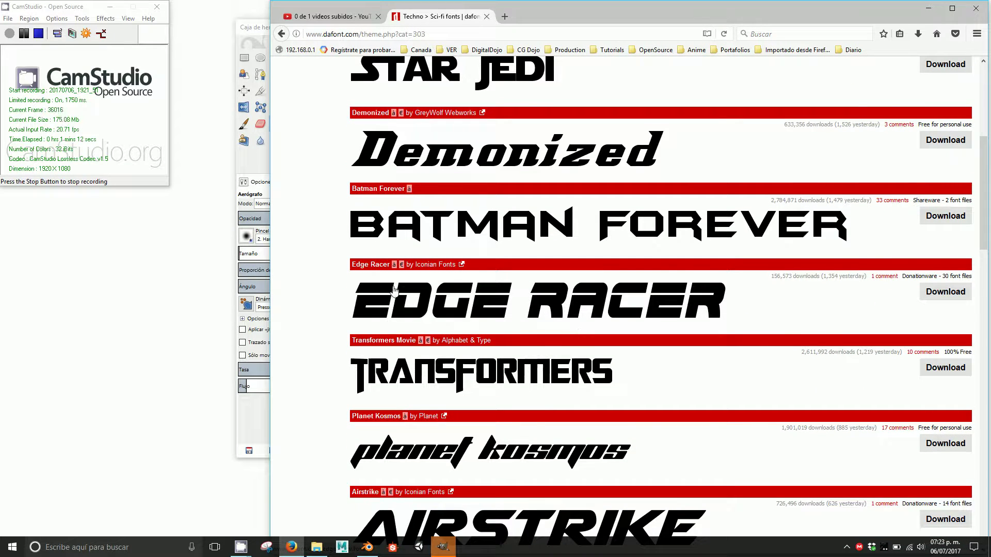
scroll(736, 308, down, 2)
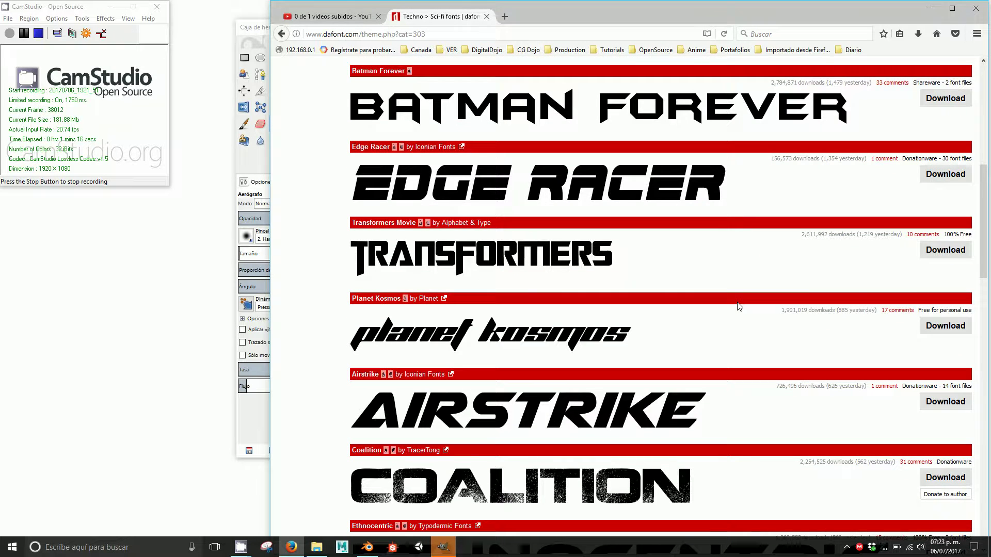
scroll(728, 415, down, 1)
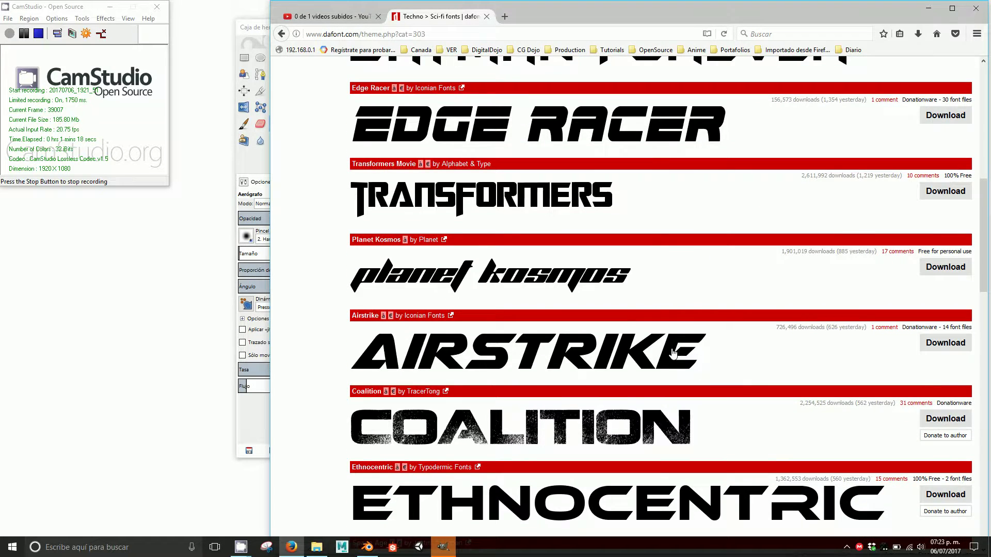
click(946, 346)
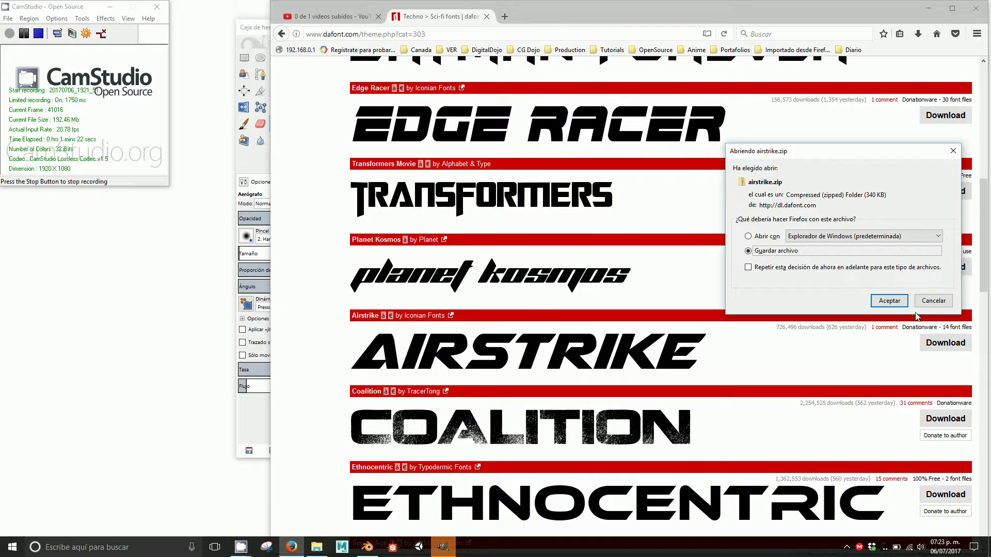
click(887, 305)
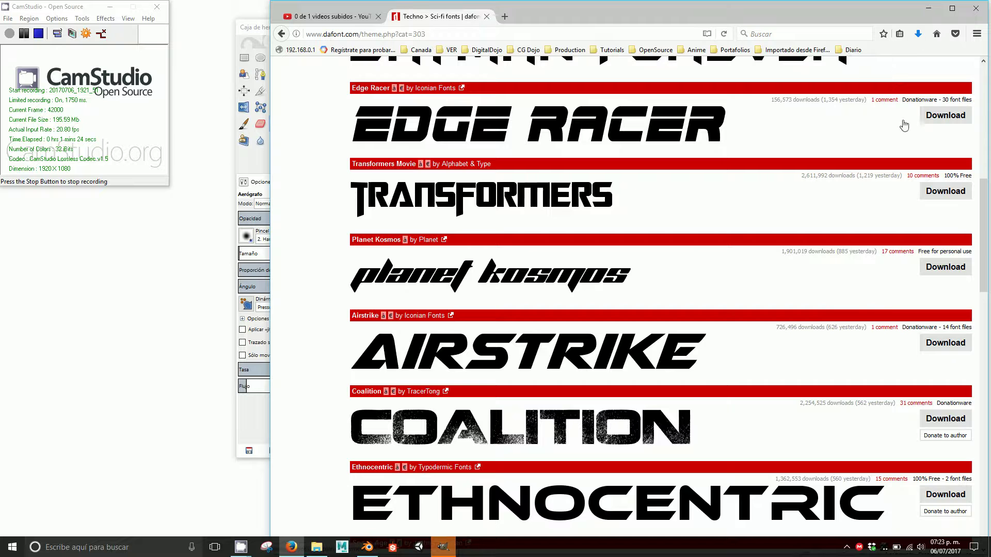
Show the downloaded airstrike archive in its folder, inspect the font files inside it and return to the Descargas folder
click(918, 34)
click(914, 67)
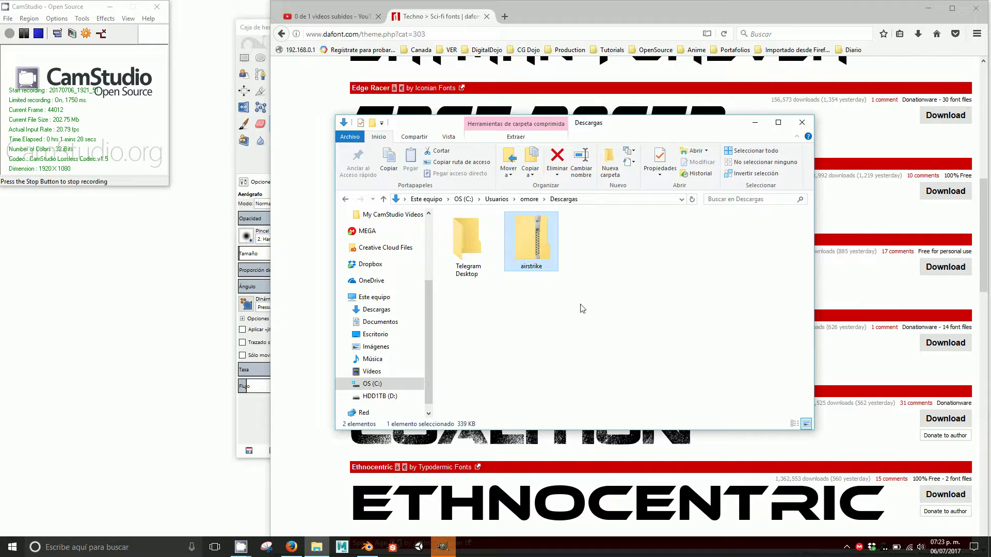
double_click(538, 253)
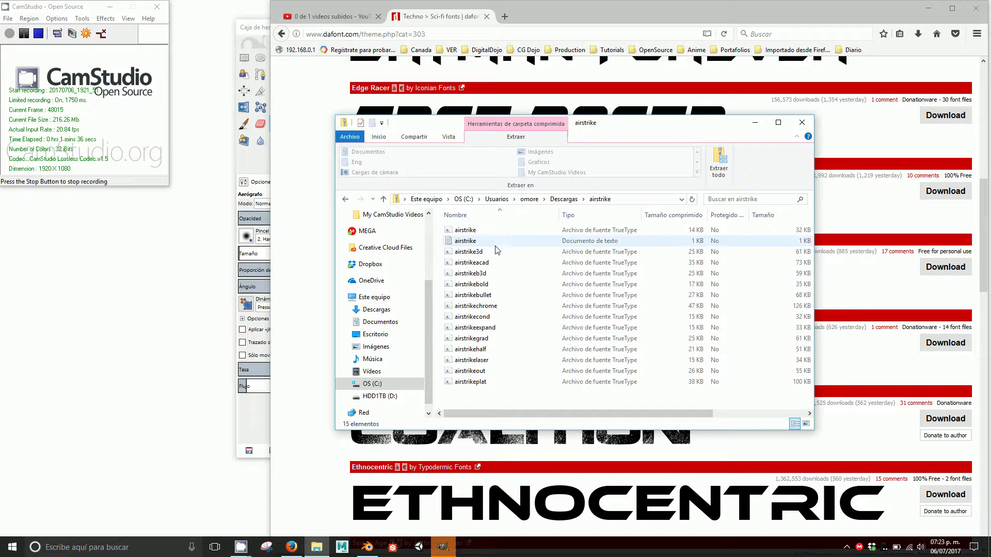
right_click(497, 276)
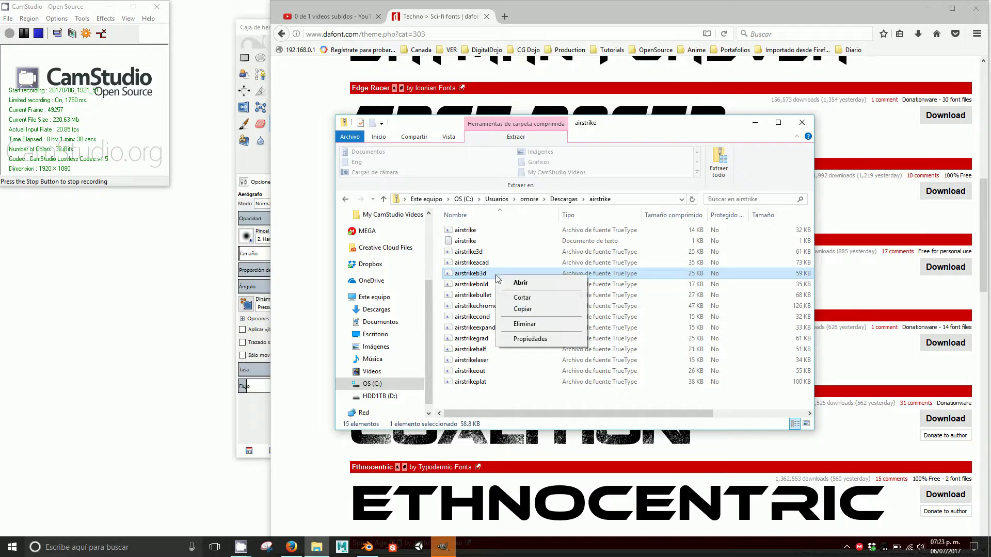
click(567, 399)
click(567, 200)
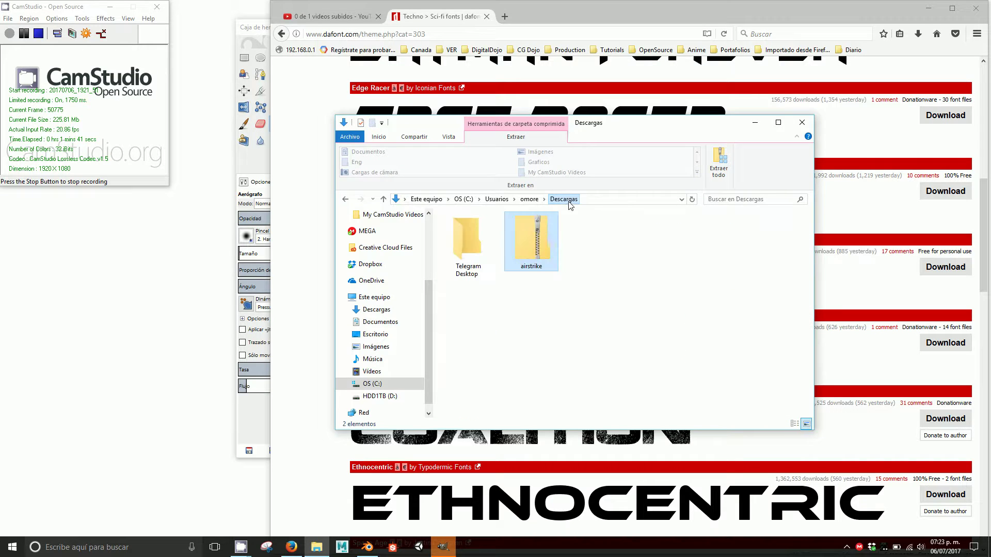
Extract the airstrike archive into the proposed airstrike folder in Downloads and show the extracted files as large thumbnails
right_click(538, 255)
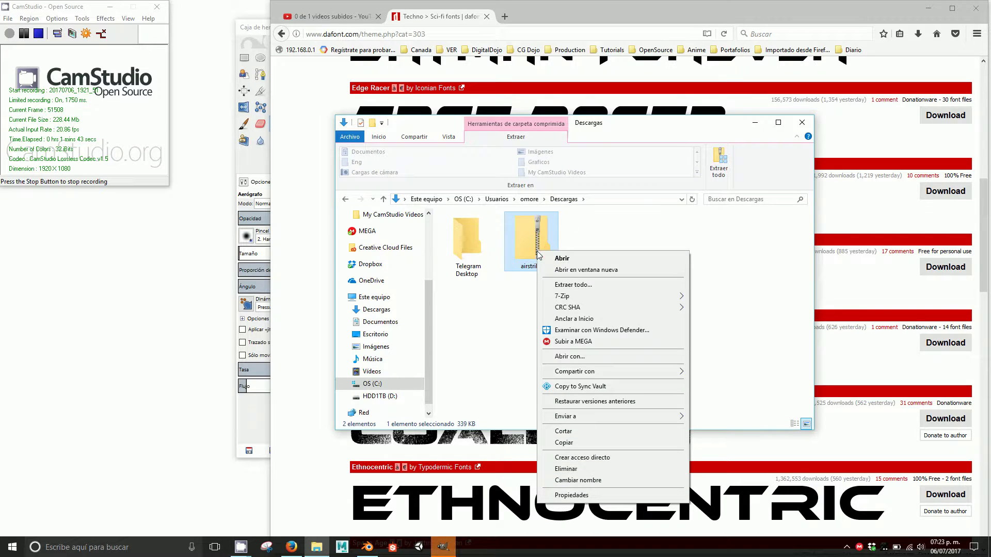
click(596, 284)
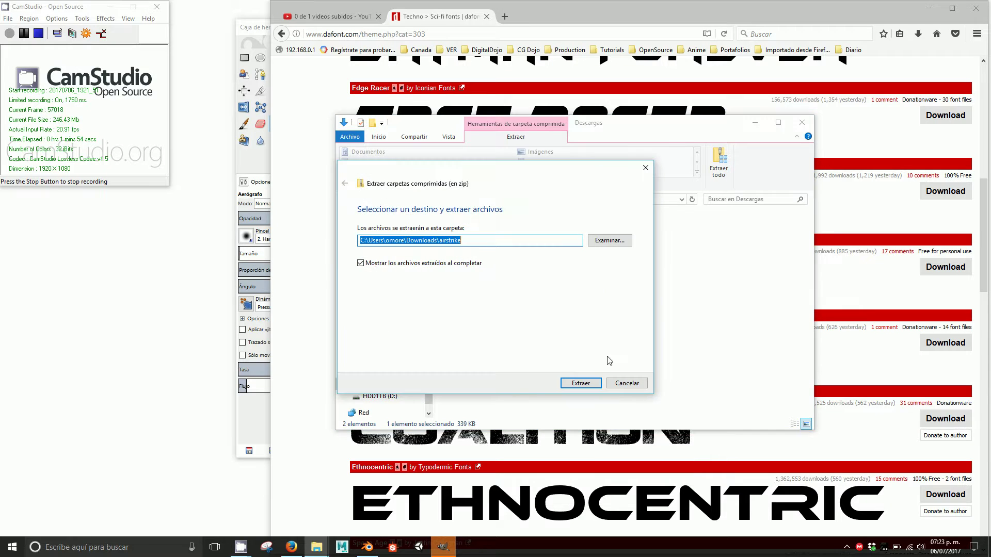
click(581, 384)
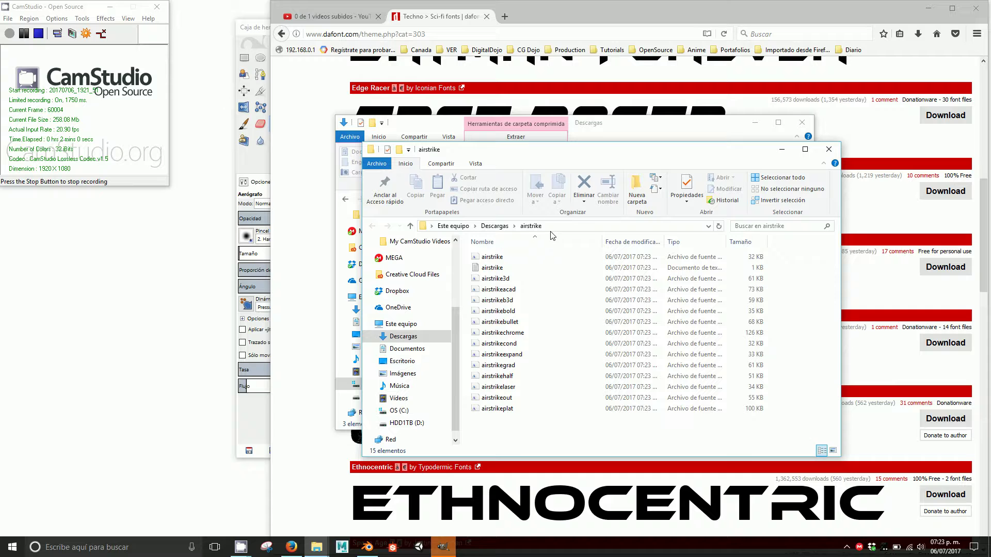
click(833, 450)
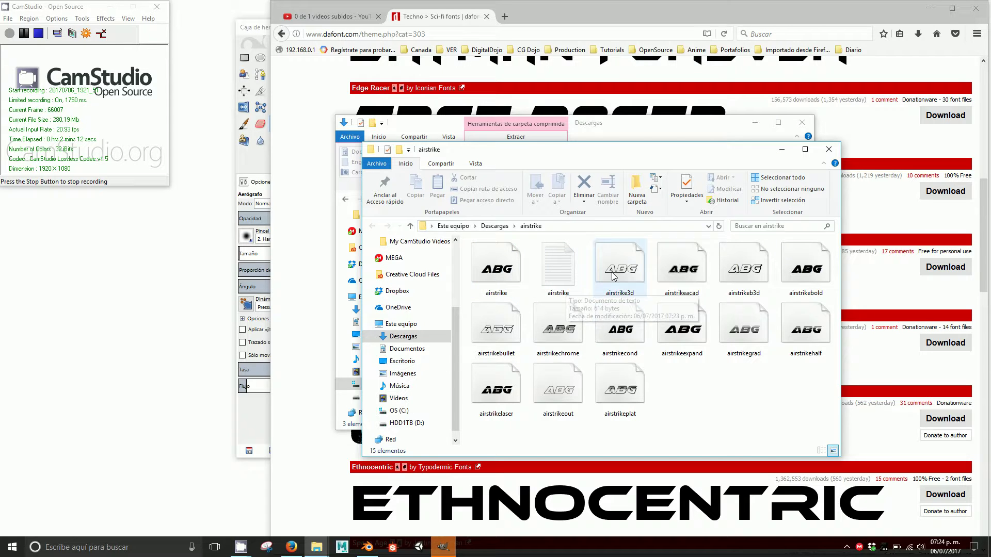
Select the airstrike, airstrikelaser, airstrike3d, airstrikeb3d, airstrikegrad, airstrikeexpand and airstrikechrome font files together
click(505, 278)
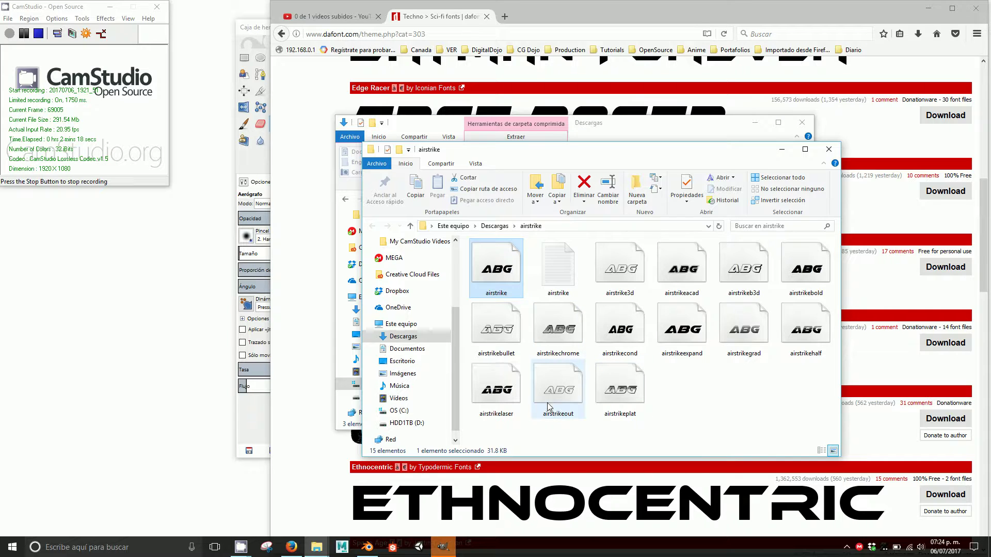
ctrl+click(508, 391)
ctrl+click(624, 279)
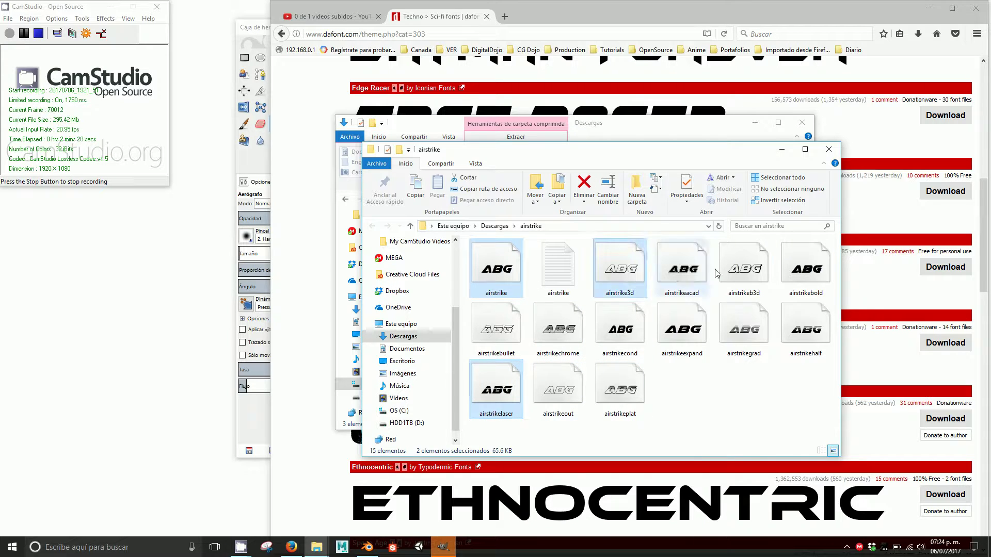
ctrl+click(743, 271)
ctrl+click(743, 330)
ctrl+click(681, 330)
ctrl+click(559, 336)
Delete the airstrike text document from the extracted folder, keeping only the font files
ctrl+click(562, 269)
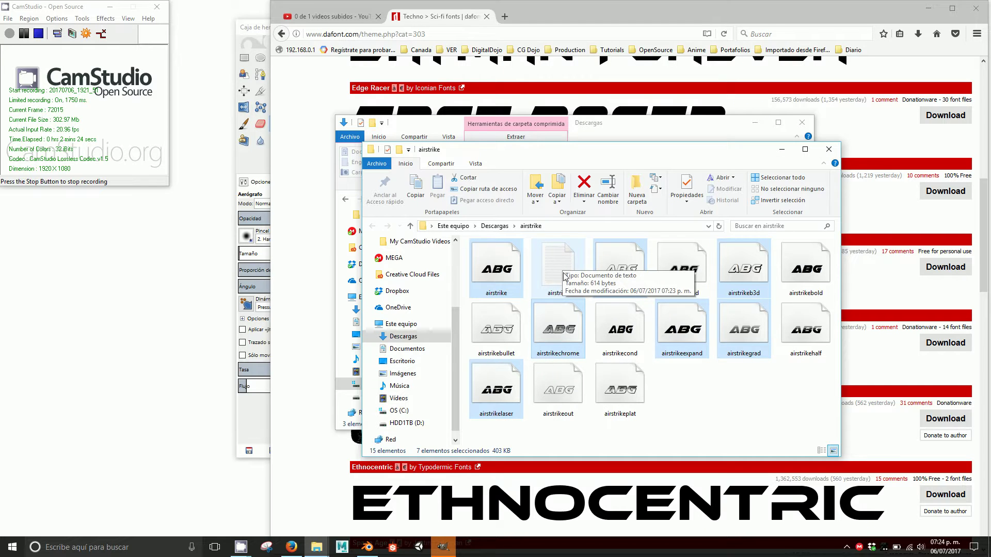
click(562, 270)
key(Delete)
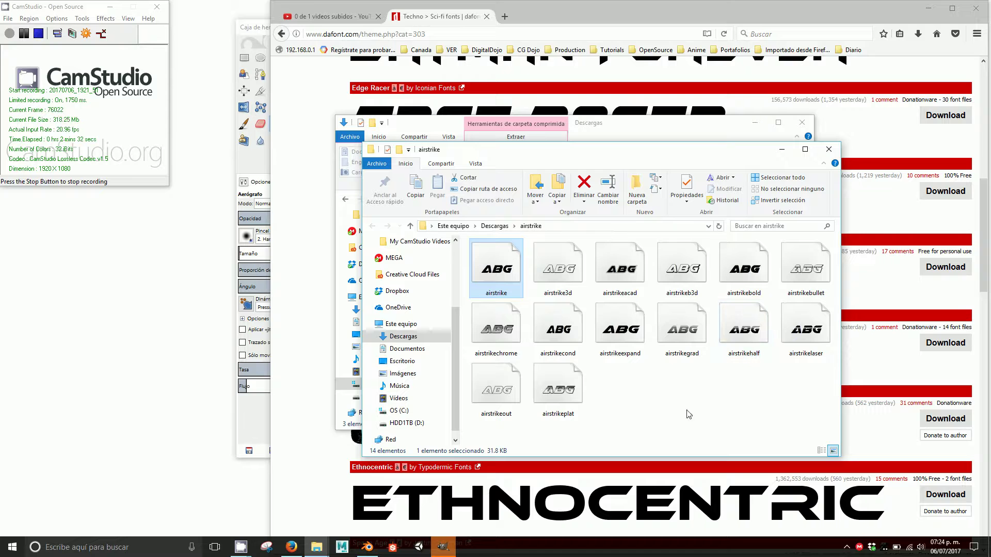
Install the airstrike and airstrike3d font files together
ctrl+click(582, 288)
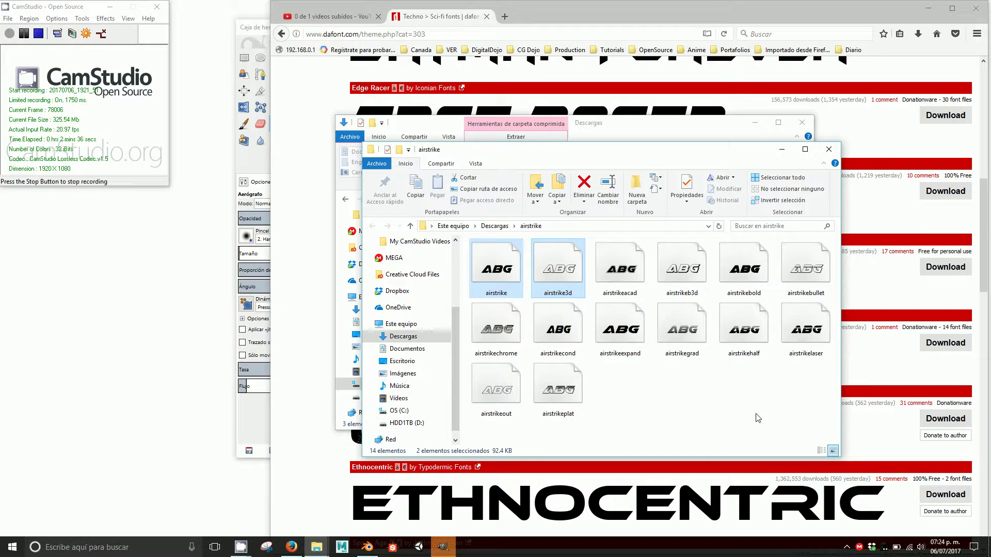
right_click(554, 273)
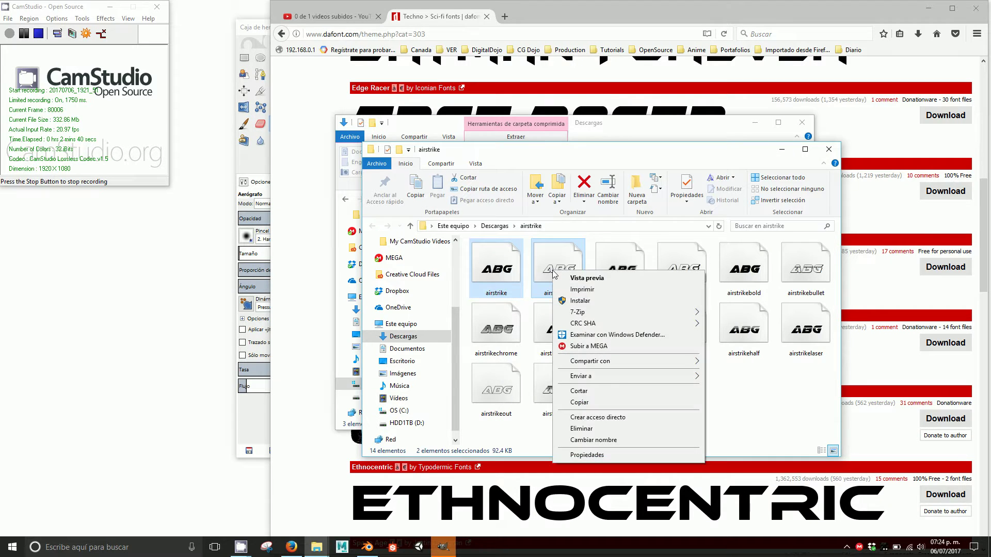
click(573, 305)
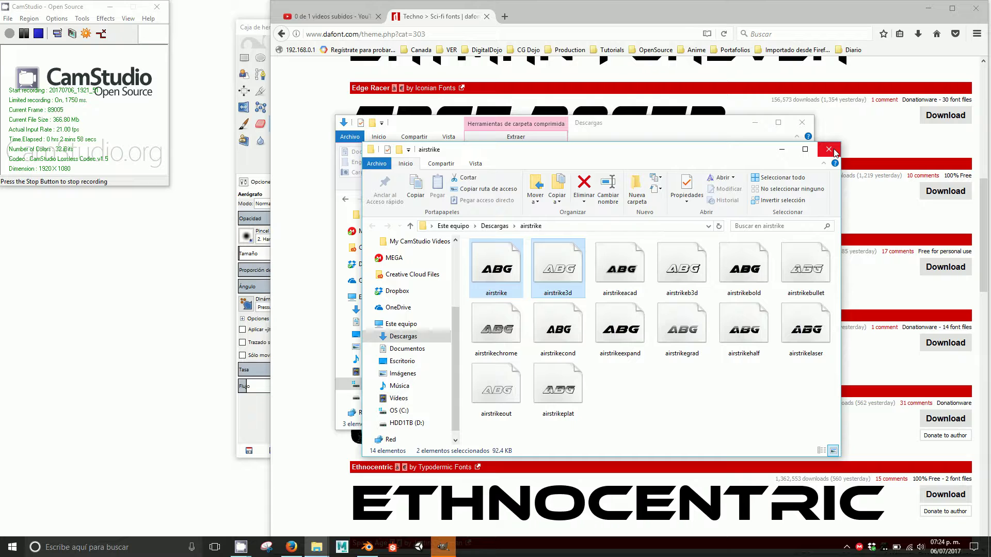
Close both folder windows and minimize the browser to return to GIMP
click(835, 150)
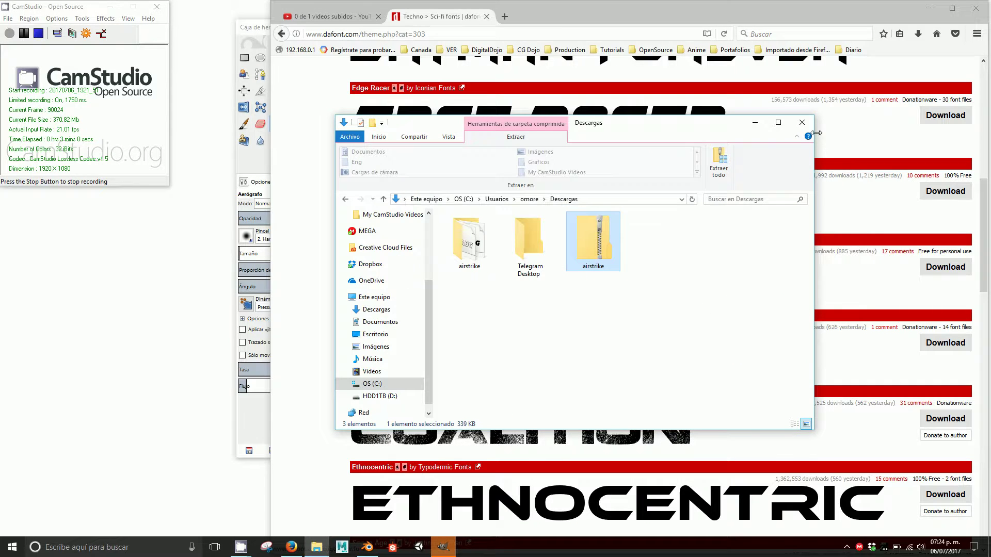
click(802, 123)
click(935, 16)
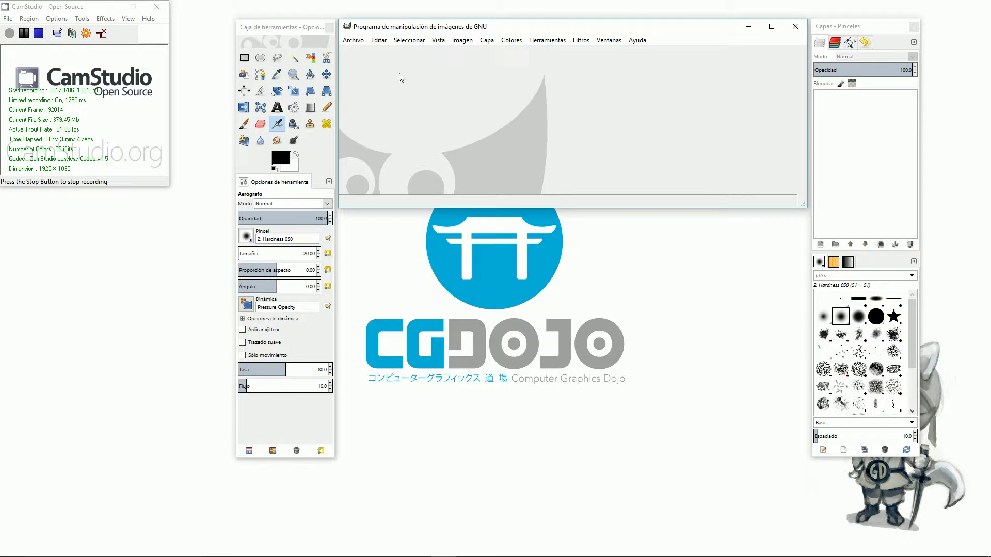
Create a new blank image of 640 × 400 pixels
click(353, 40)
click(361, 55)
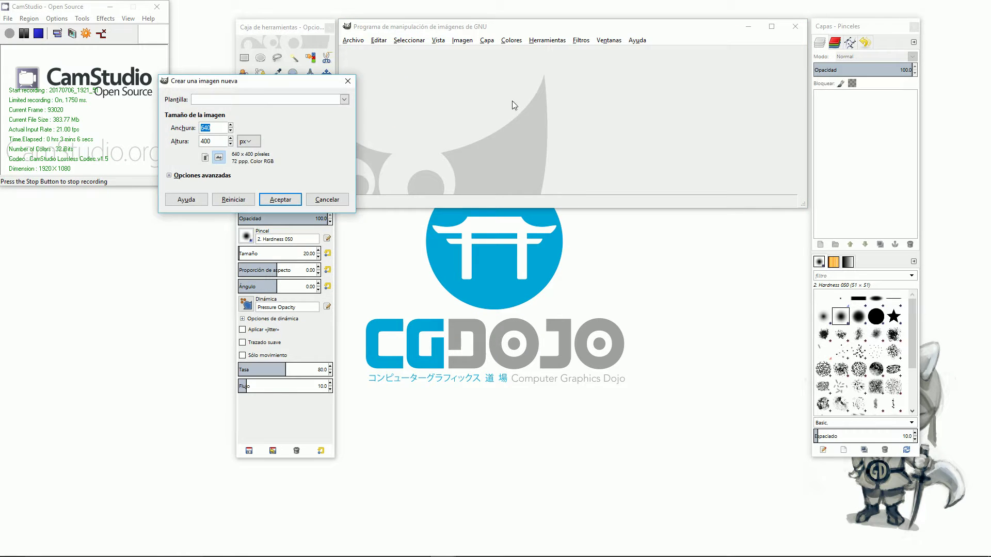
drag(259, 87, 639, 274)
click(661, 392)
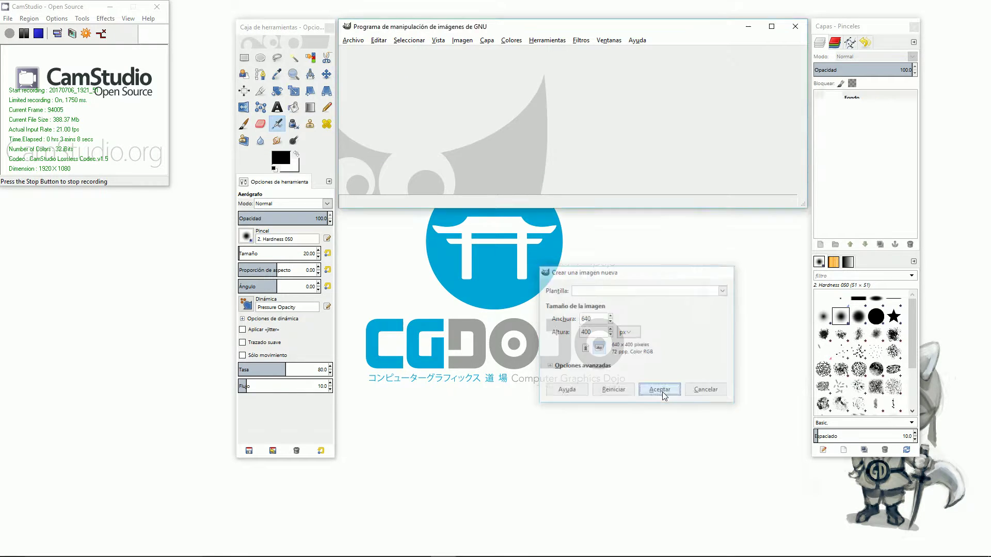
Add a text layer with the placeholder text SGFDGDFG near the upper edge of the canvas
key(t)
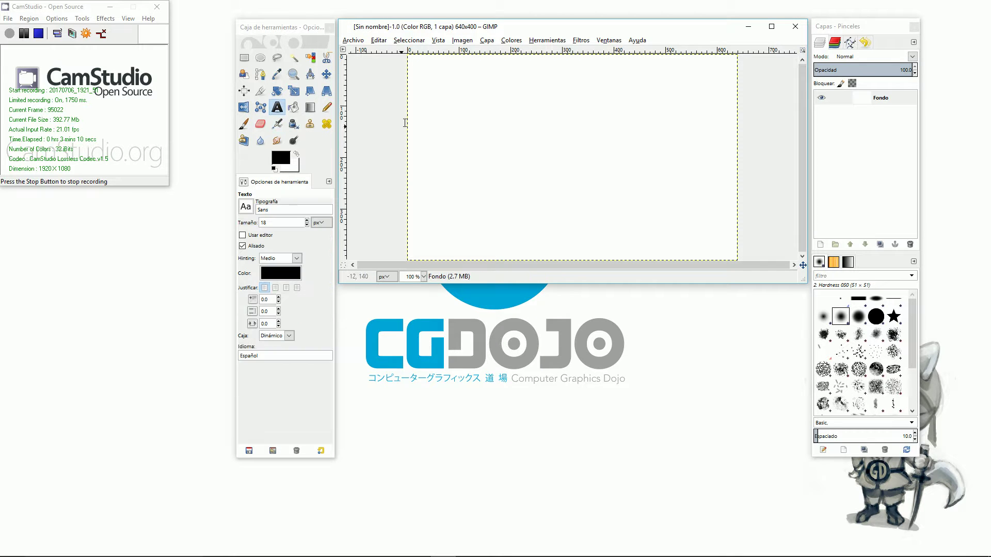
click(477, 72)
text(SGFDGDFG)
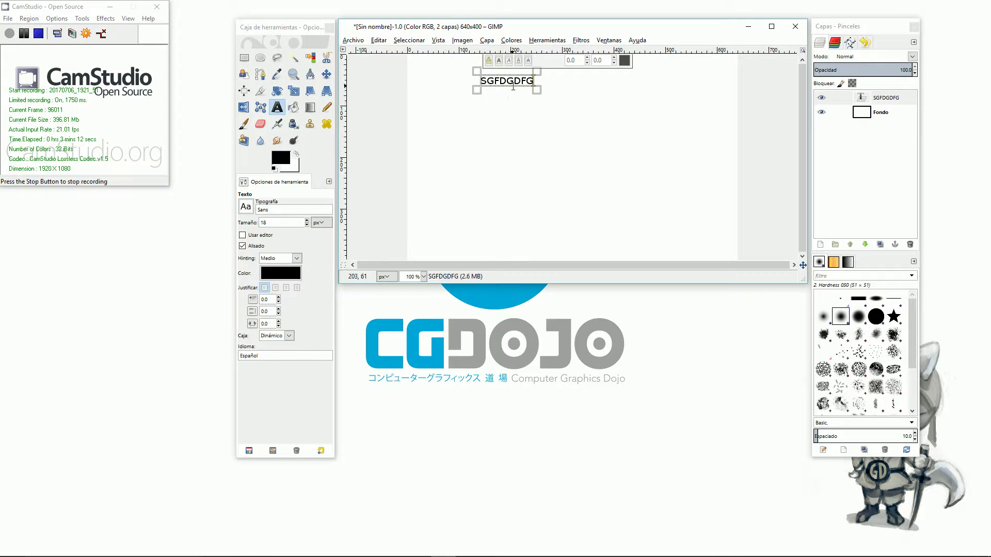
Replace the placeholder text in the text layer with COMPUTER GRAPHICS DOJO
drag(527, 81, 470, 83)
click(533, 82)
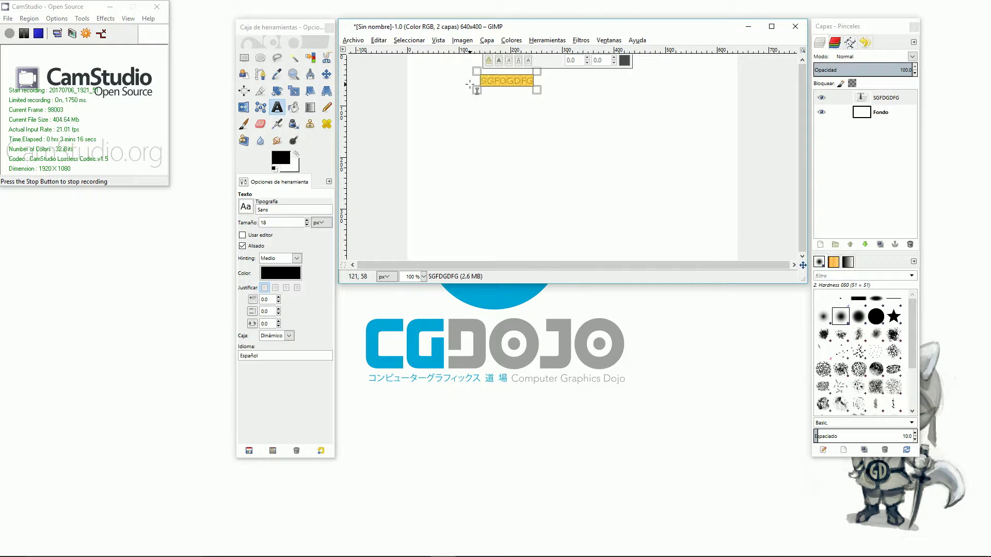
text(CO)
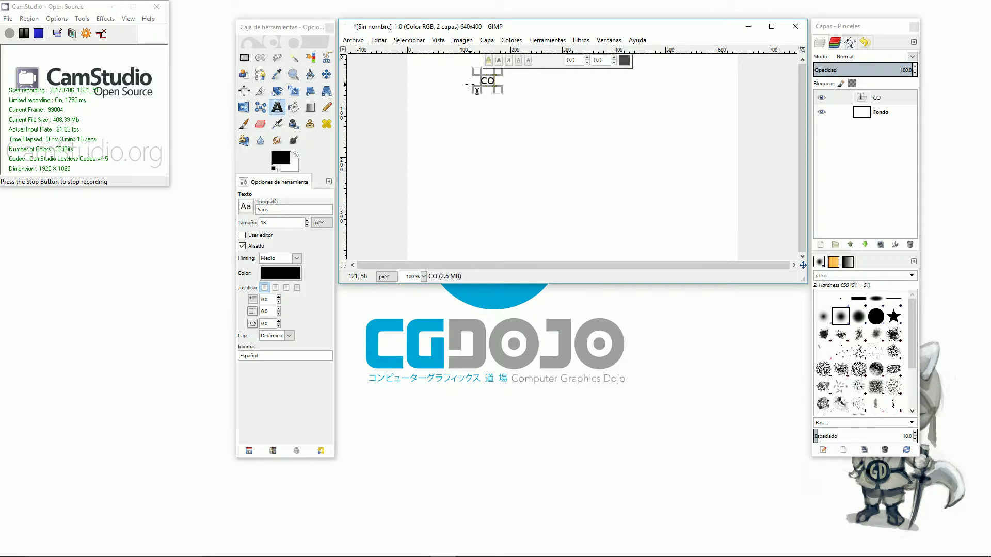
text(MPUTER GRAPHI)
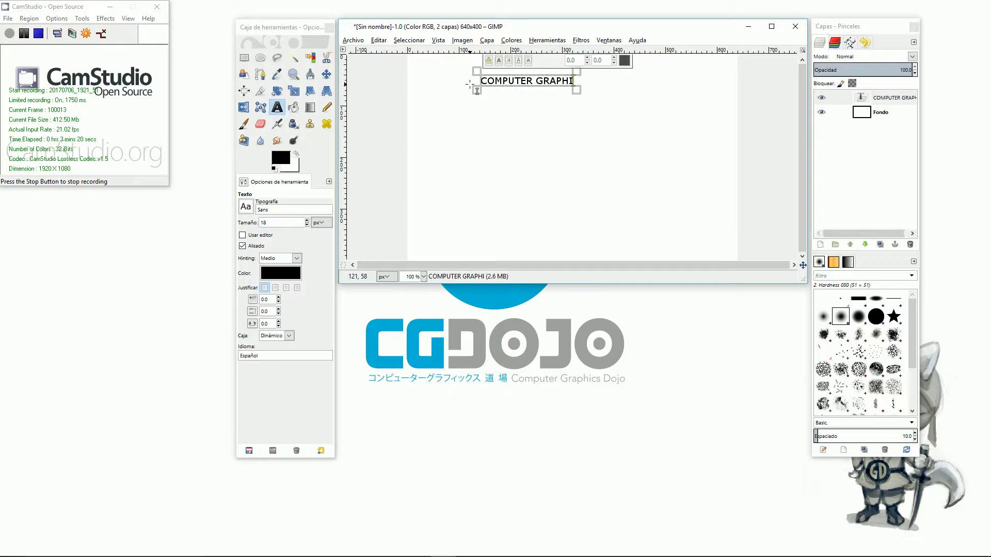
text(CS DOJO)
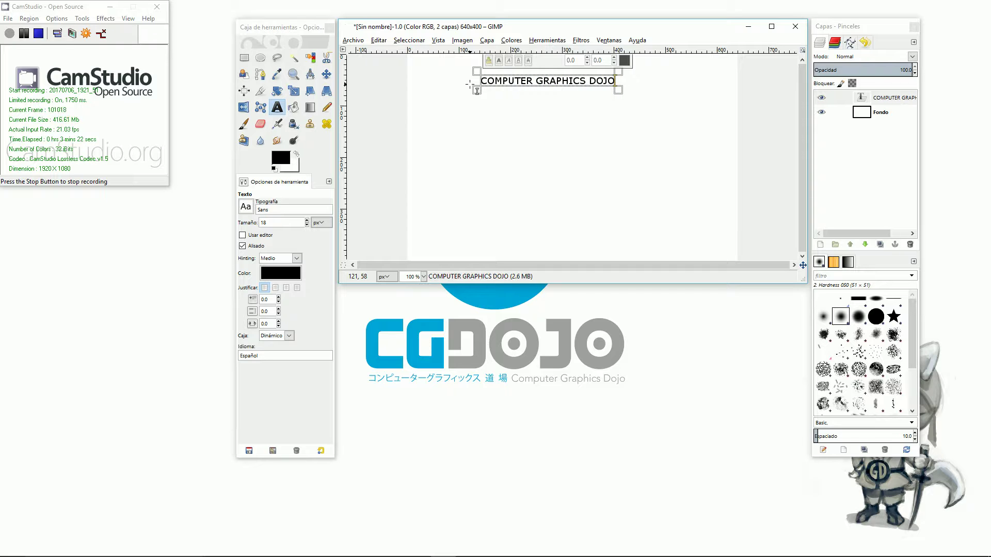
Select the whole text line and look at the airstrike files in the Downloads folder, minimizing File Explorer when done
drag(615, 81, 460, 85)
click(591, 10)
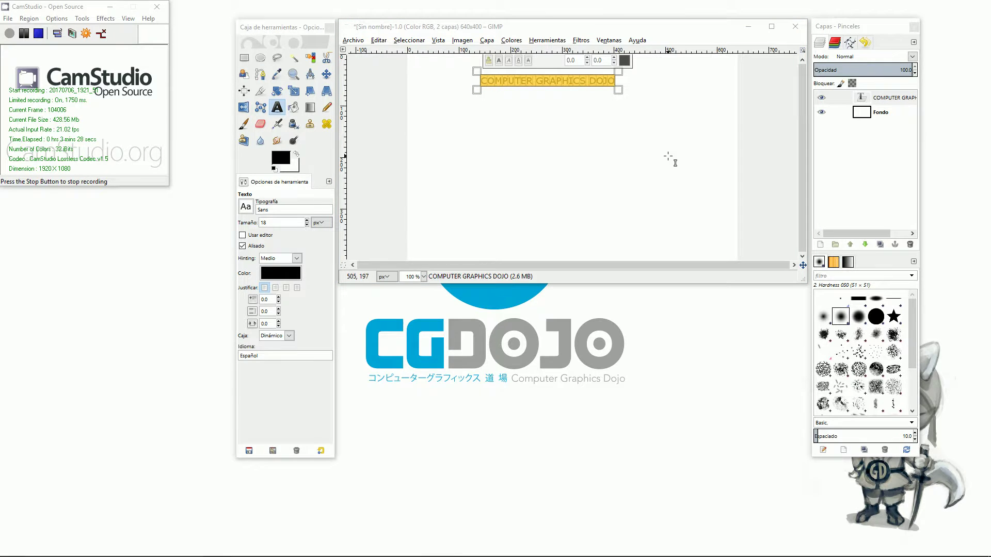
scroll(667, 156, down, 1)
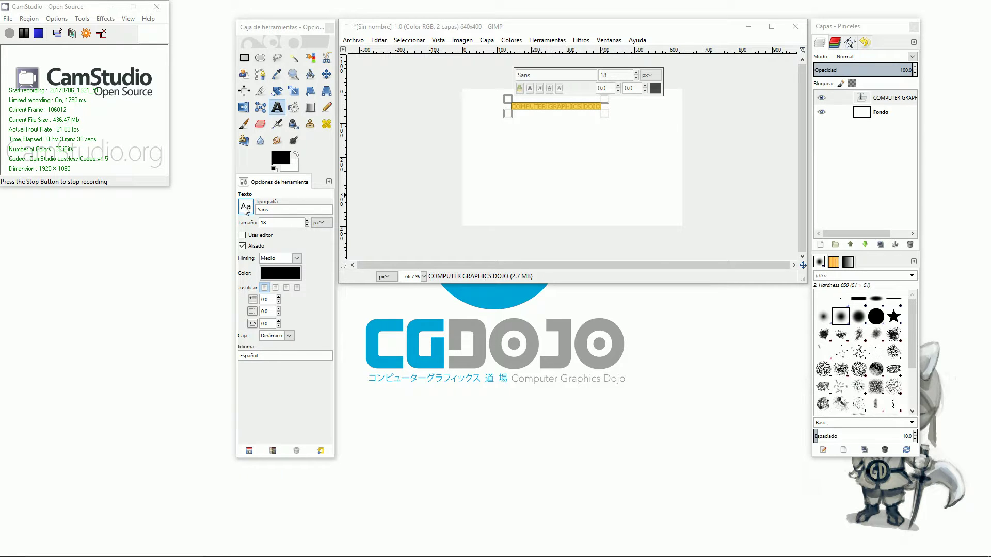
mouse_move(436, 552)
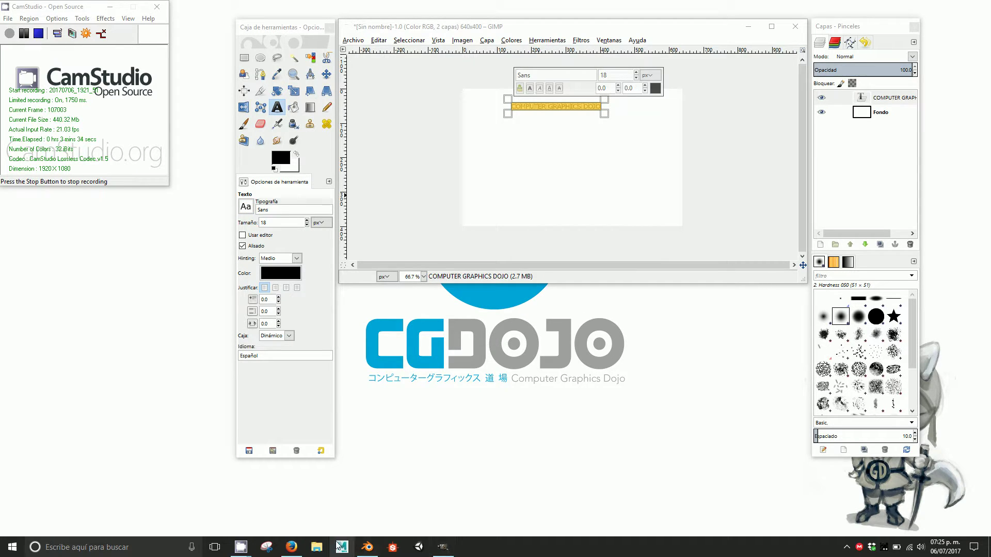
click(319, 548)
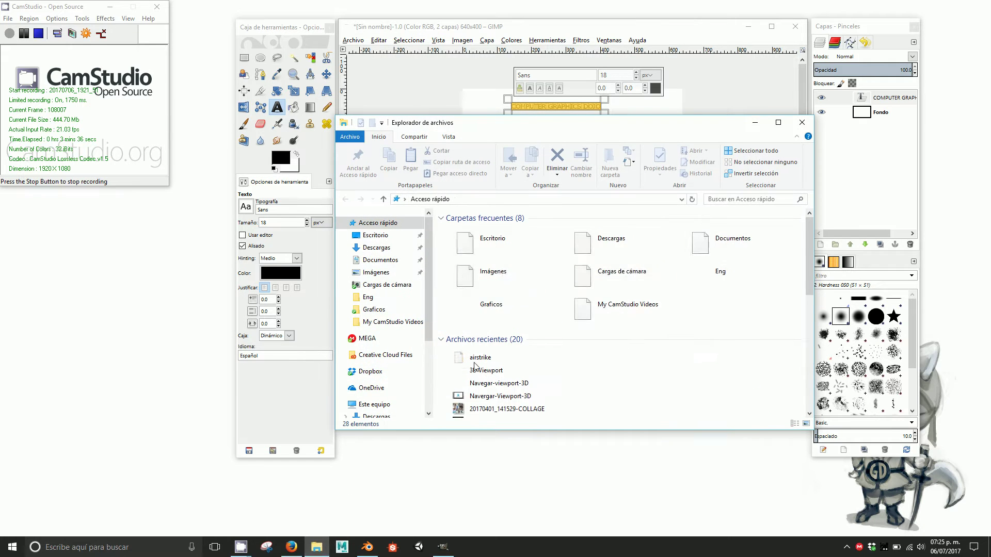
double_click(636, 256)
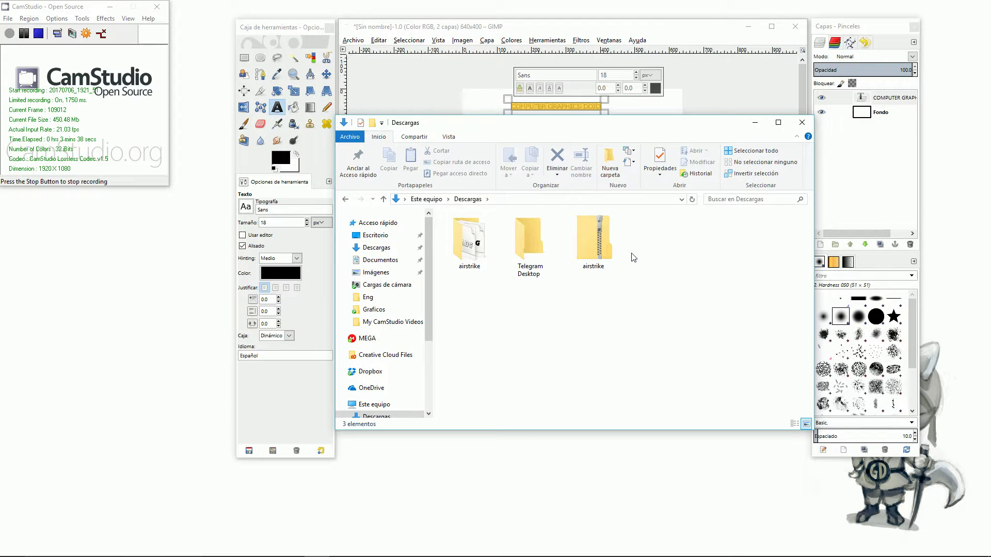
click(755, 122)
Look through the start of the font list for the newly installed Airstrike typeface
click(246, 207)
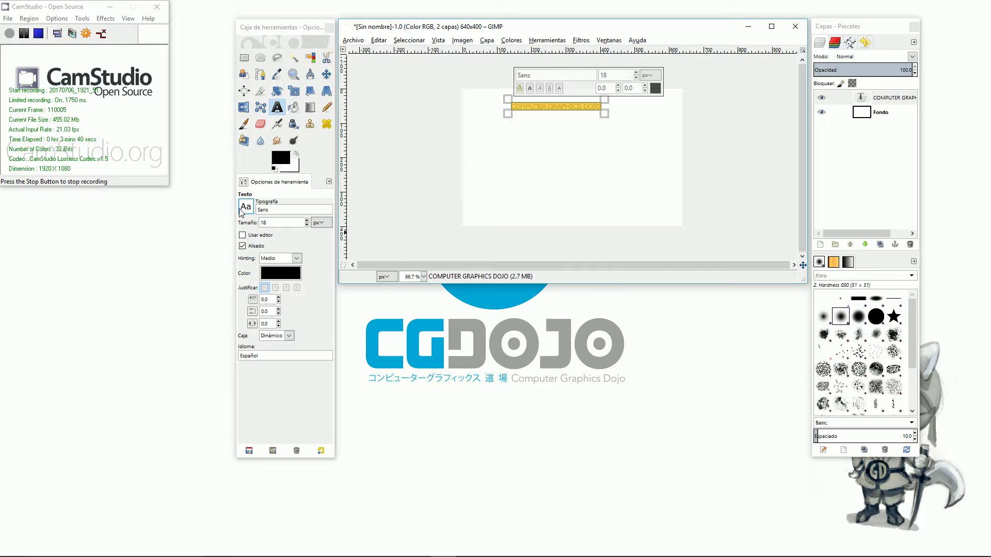
scroll(280, 221, up, 10)
drag(324, 282, 319, 216)
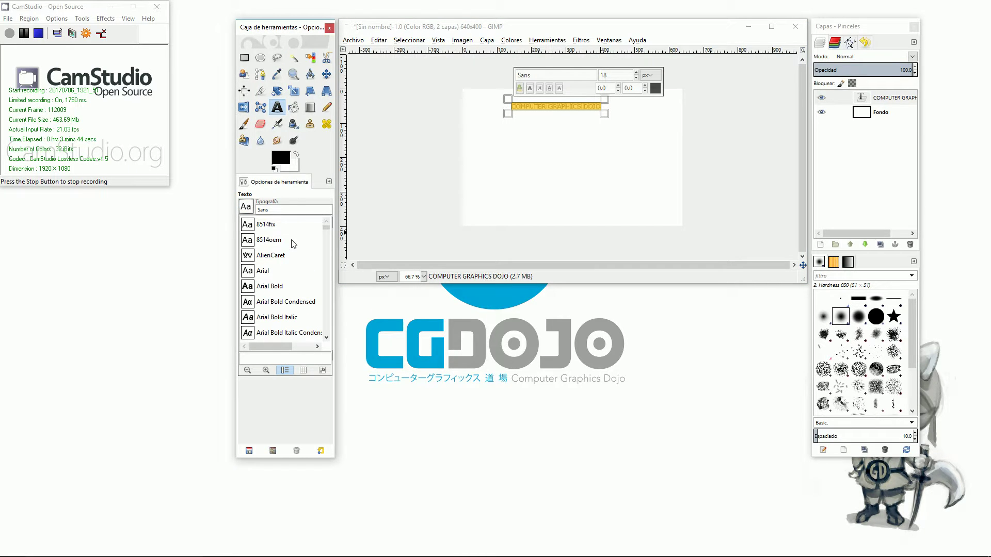
scroll(294, 244, down, 5)
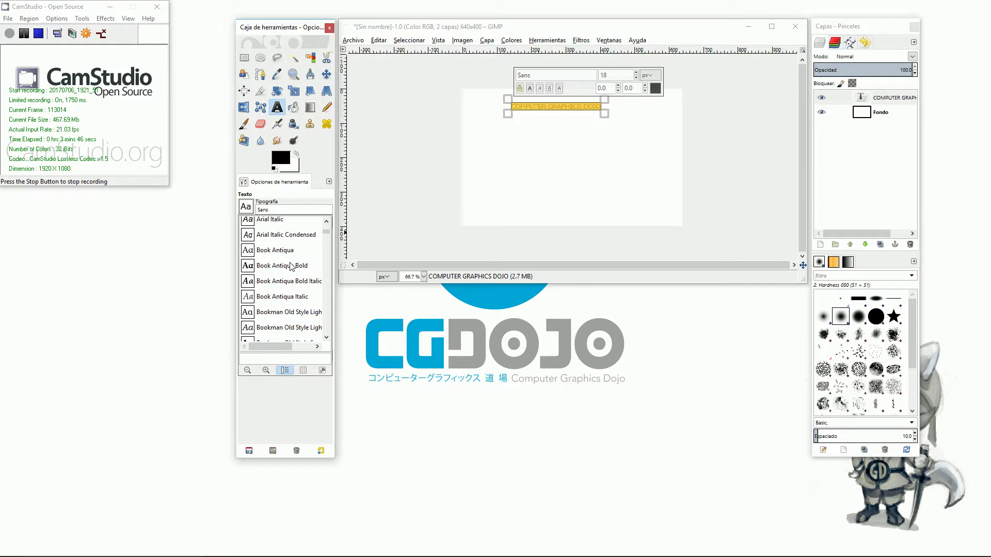
scroll(286, 262, up, 3)
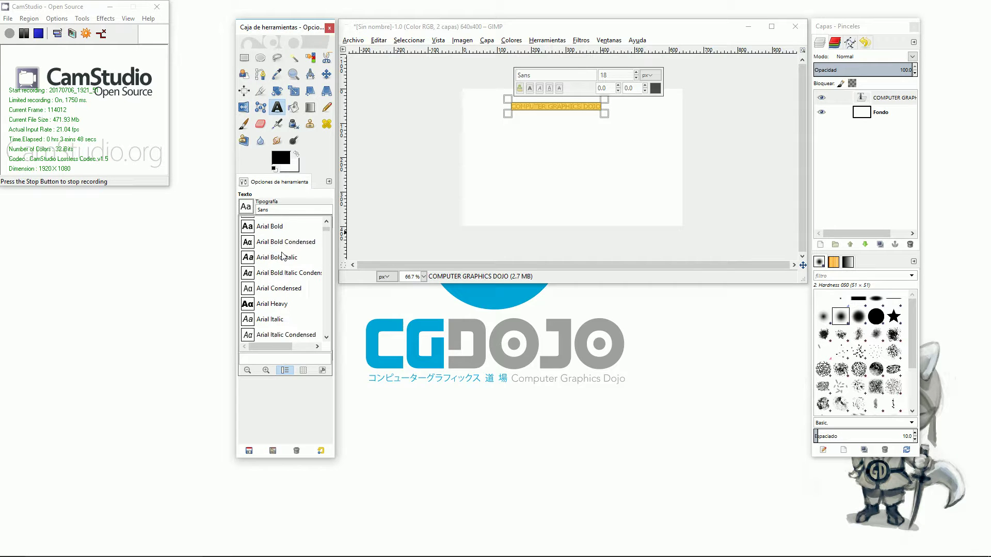
scroll(283, 256, up, 1)
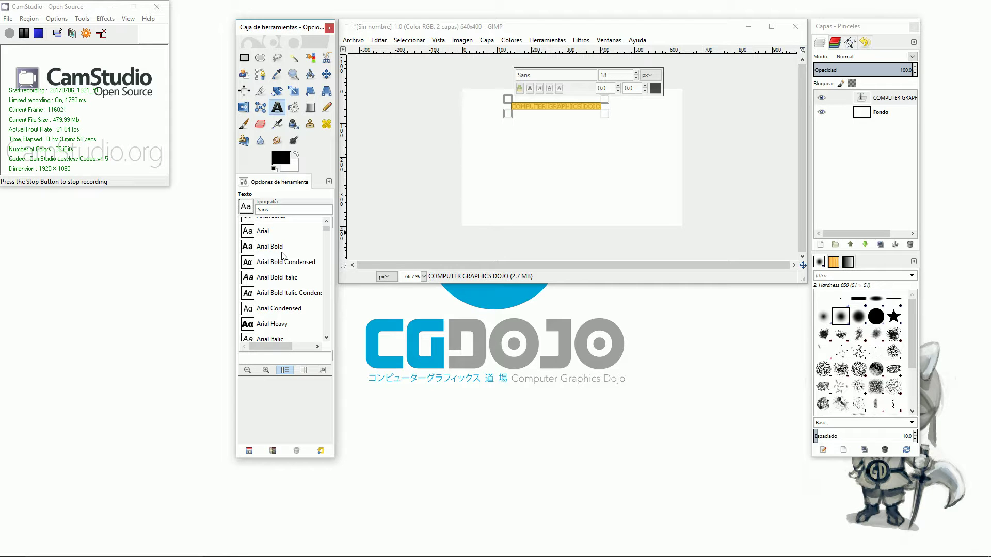
scroll(289, 250, up, 2)
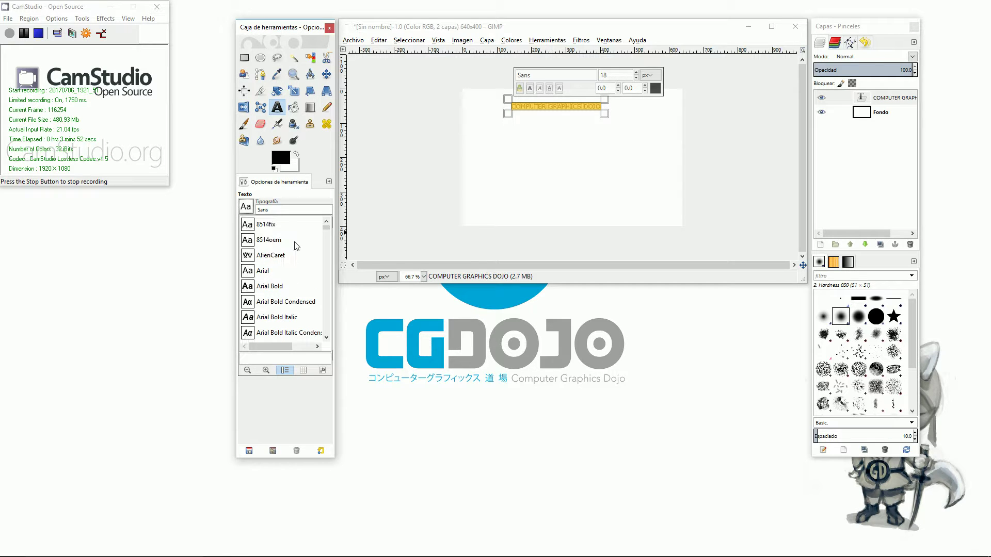
Set the size of the COMPUTER GRAPHICS DOJO text to 32 px
click(636, 73)
click(636, 72)
click(636, 72)
click(636, 72)
click(637, 73)
click(636, 72)
click(636, 72)
click(637, 73)
click(636, 72)
click(636, 73)
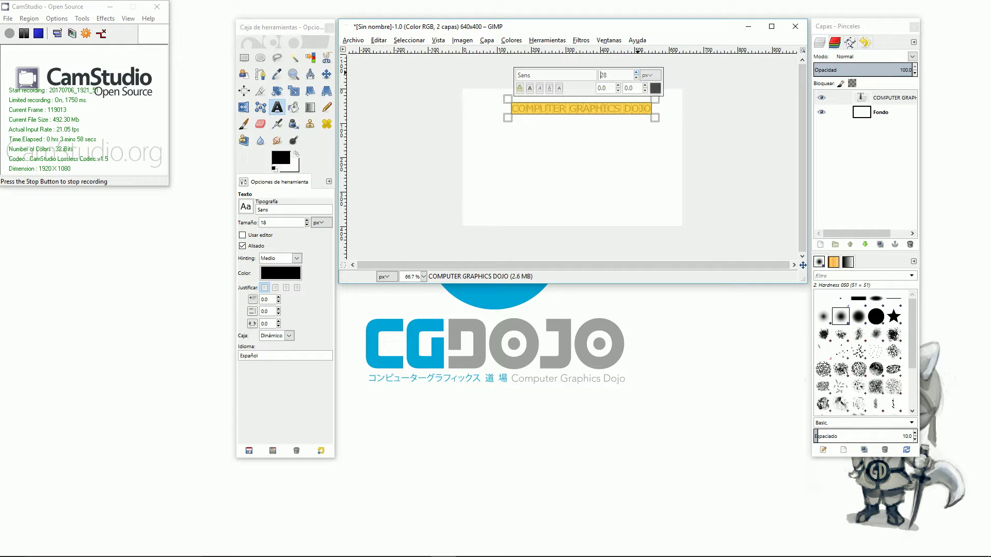
click(636, 72)
click(637, 73)
click(636, 73)
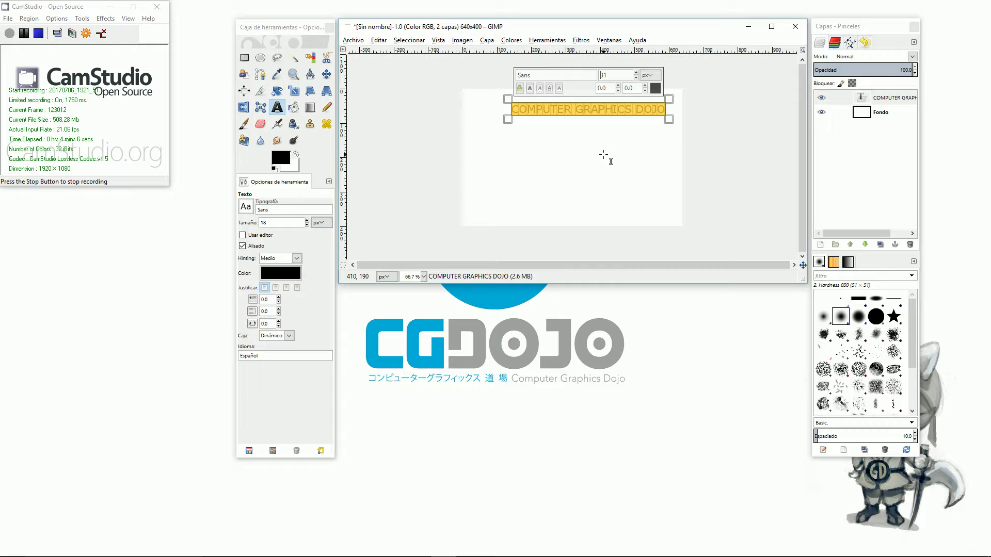
click(636, 73)
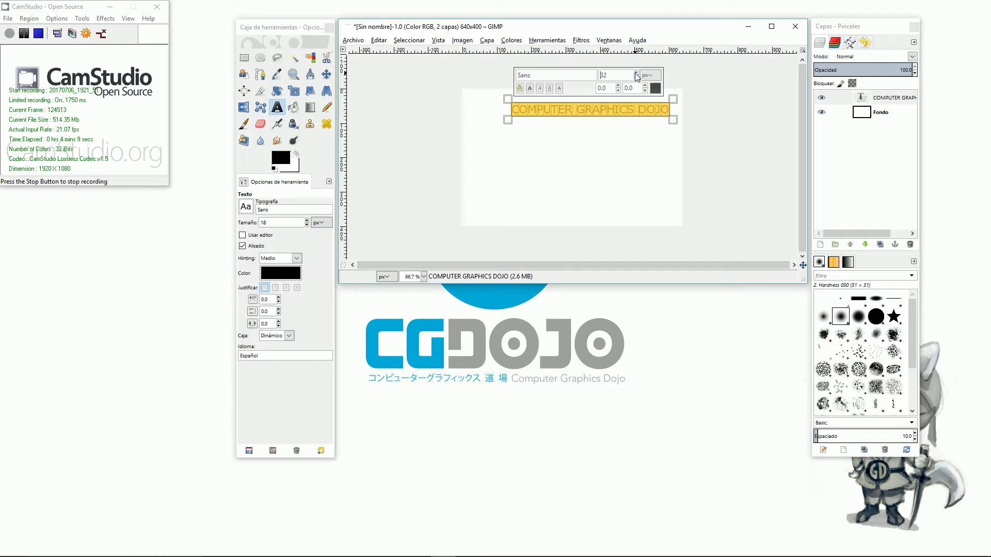
Copy the entire COMPUTER GRAPHICS DOJO text line and end text editing by selecting the Fondo layer
click(656, 109)
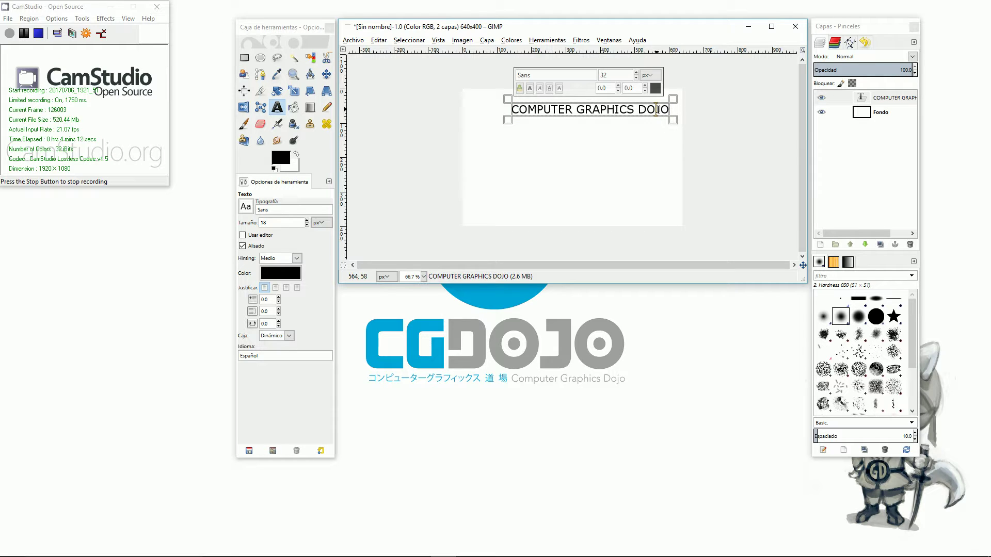
key(ctrl+shift+Left)
key(ctrl+shift+Left)
key(ctrl+shift+Left)
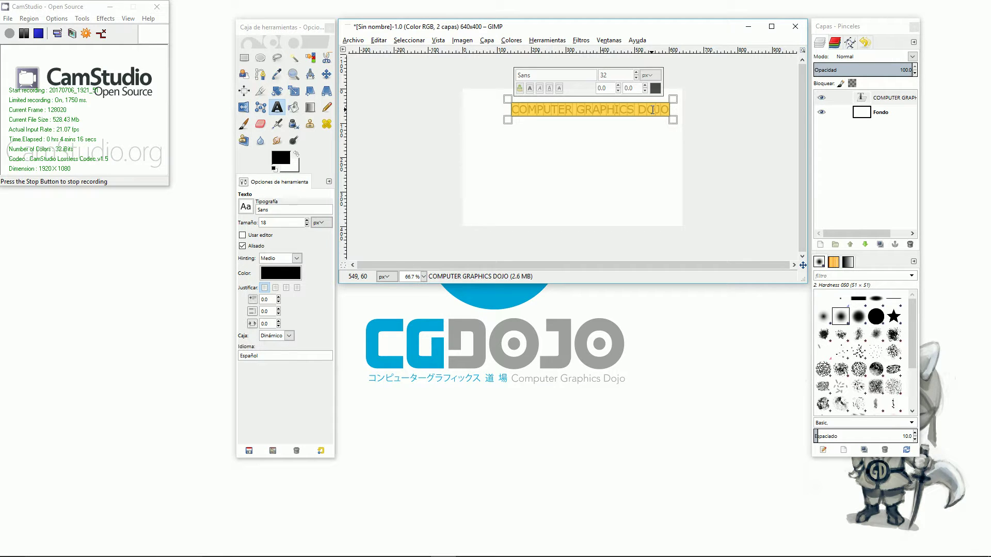
click(823, 123)
click(843, 117)
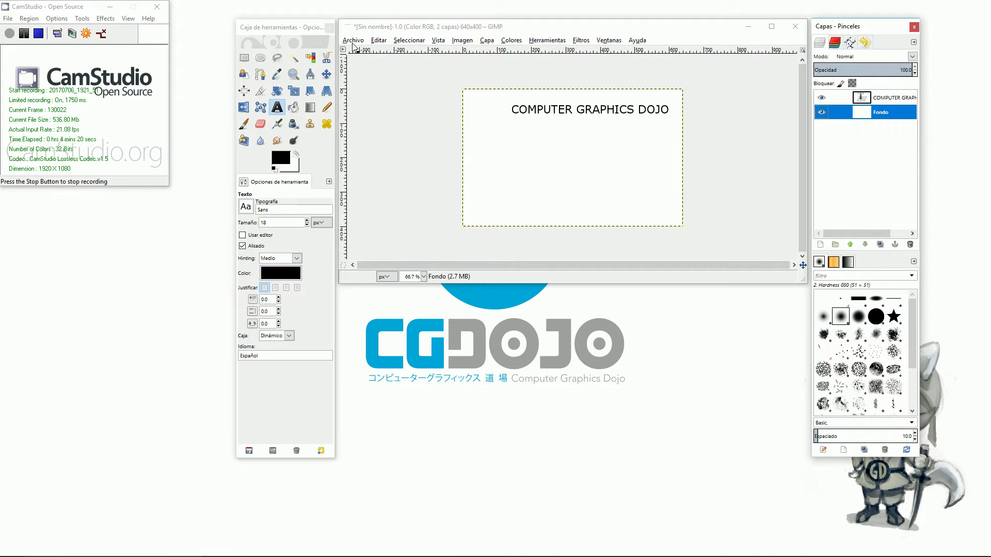
Close the unsaved image, discarding its changes, and quit GIMP completely
click(353, 41)
click(441, 32)
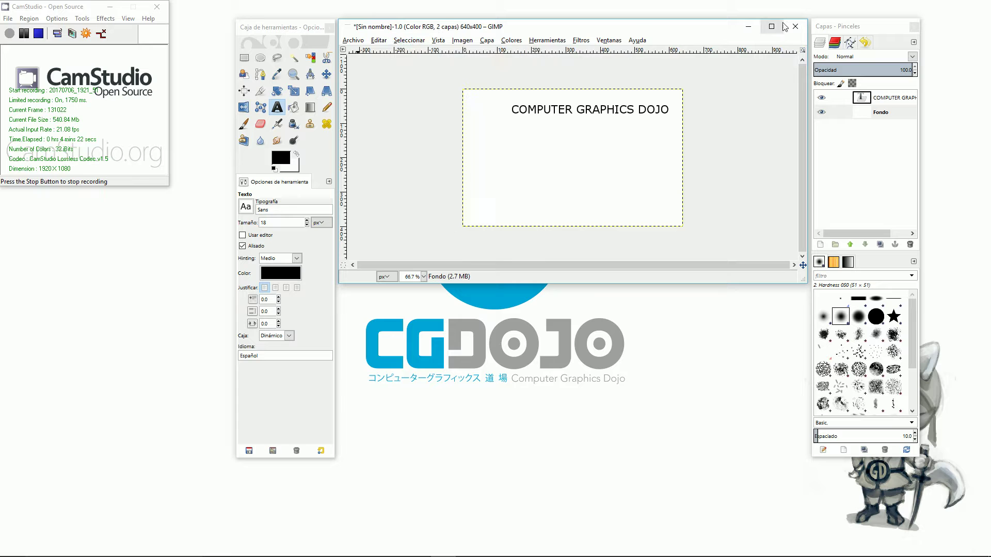
click(797, 29)
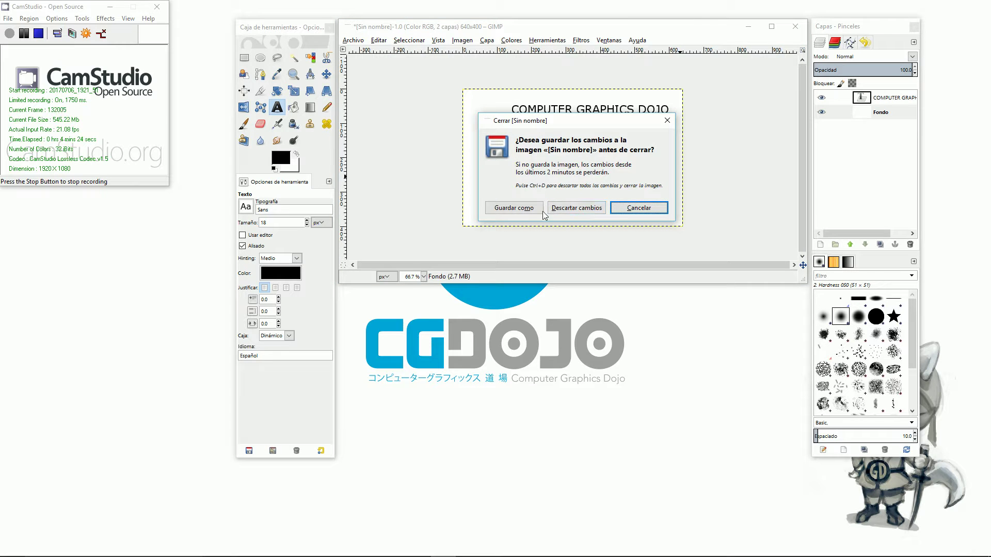
click(563, 209)
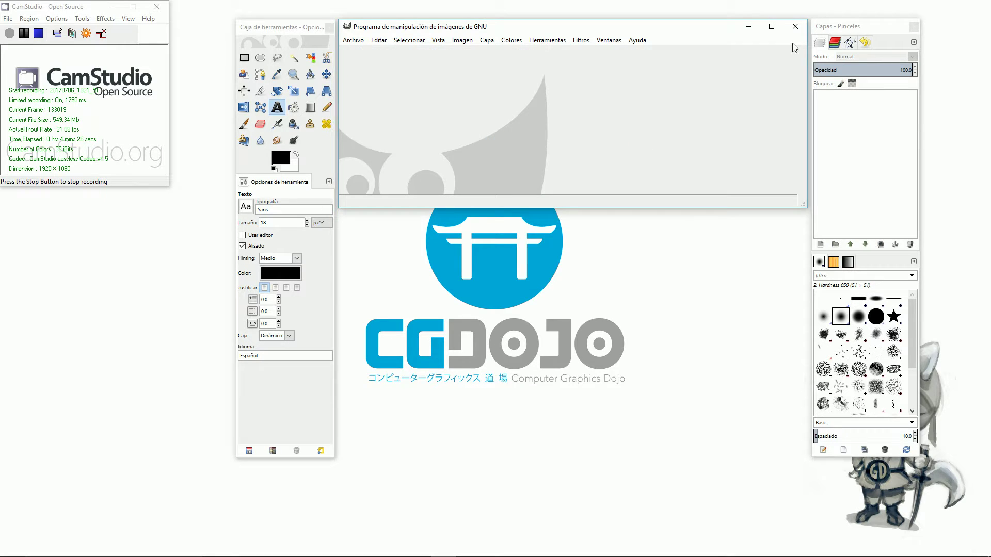
click(796, 28)
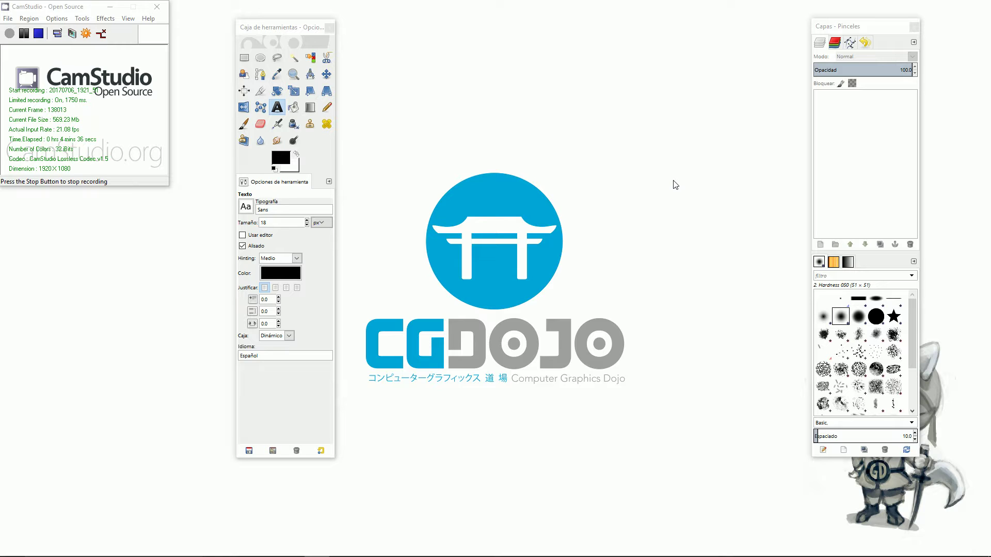
key(Tab)
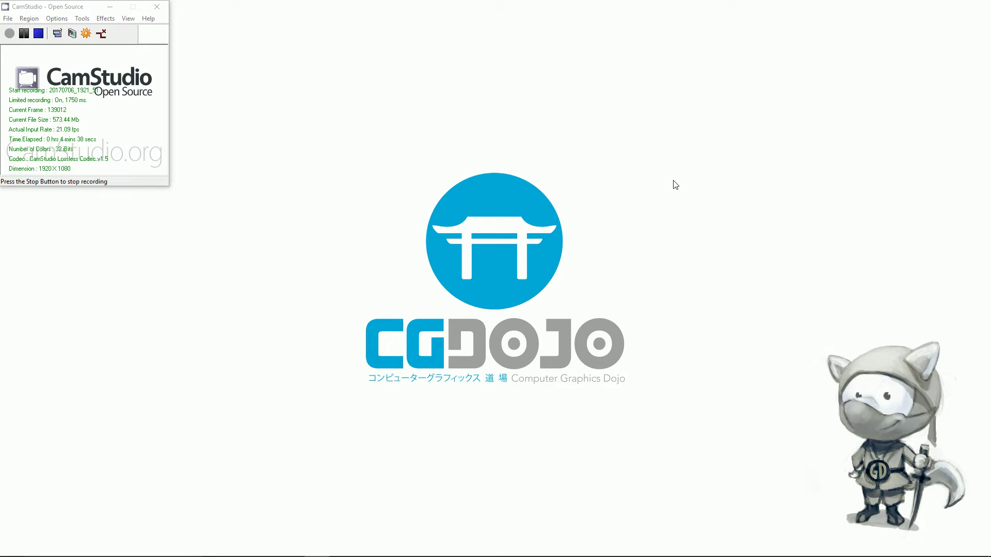
Launch GIMP again so that it reloads the installed fonts
mouse_move(593, 547)
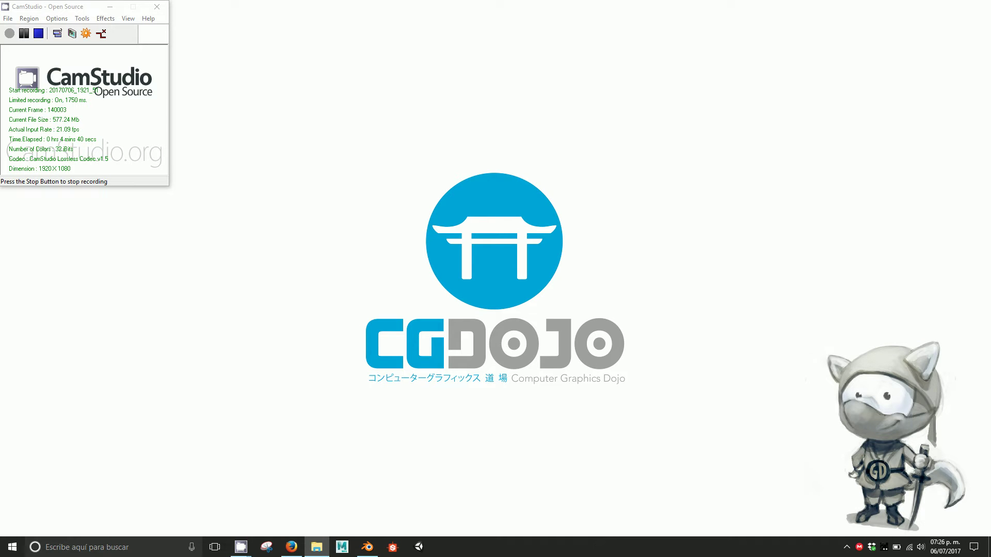
click(12, 547)
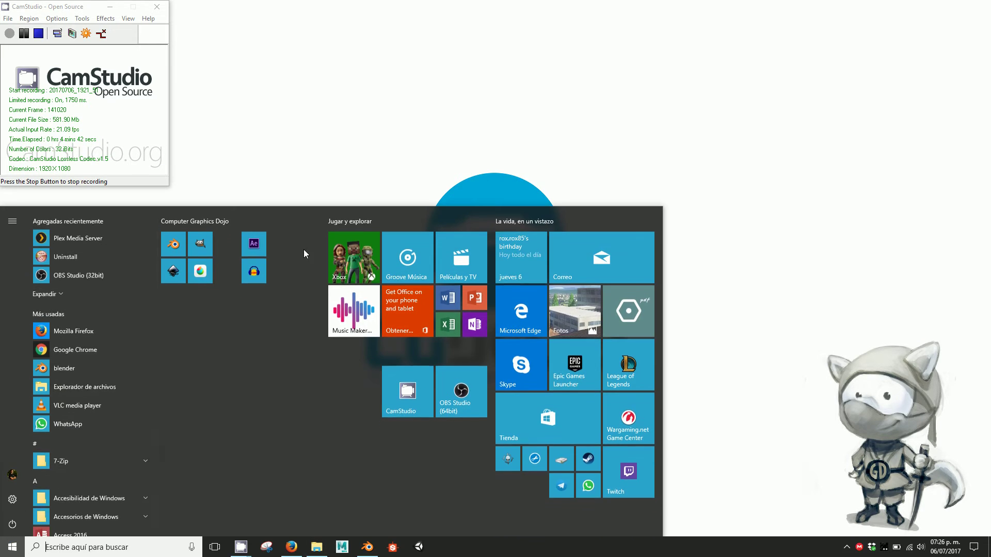
click(205, 243)
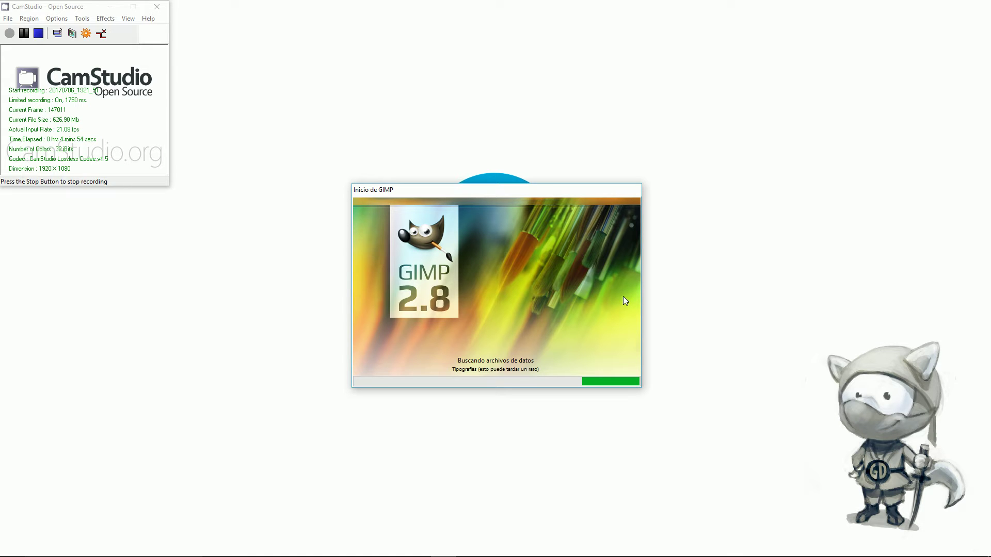
drag(577, 189, 571, 143)
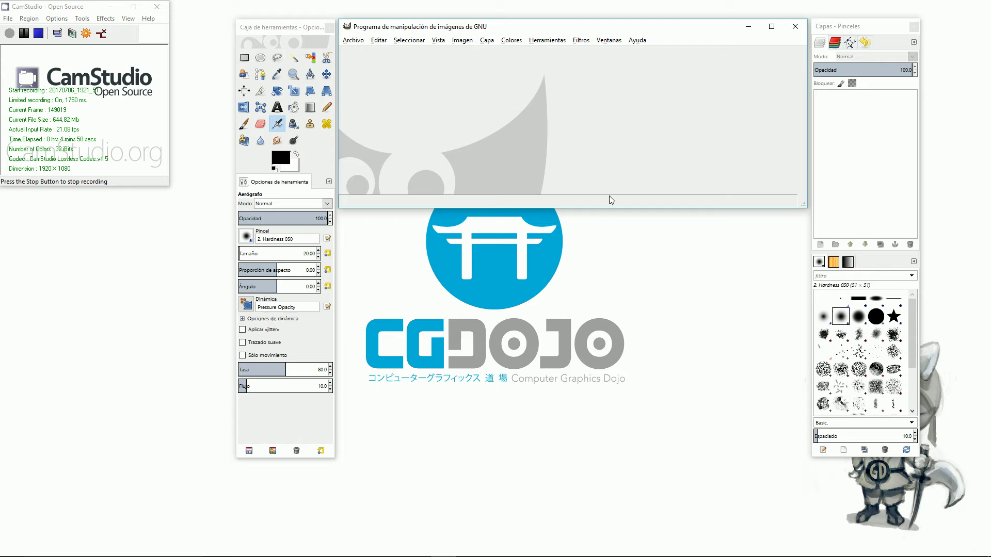
Create a new blank image of 640 × 400 pixels
click(354, 40)
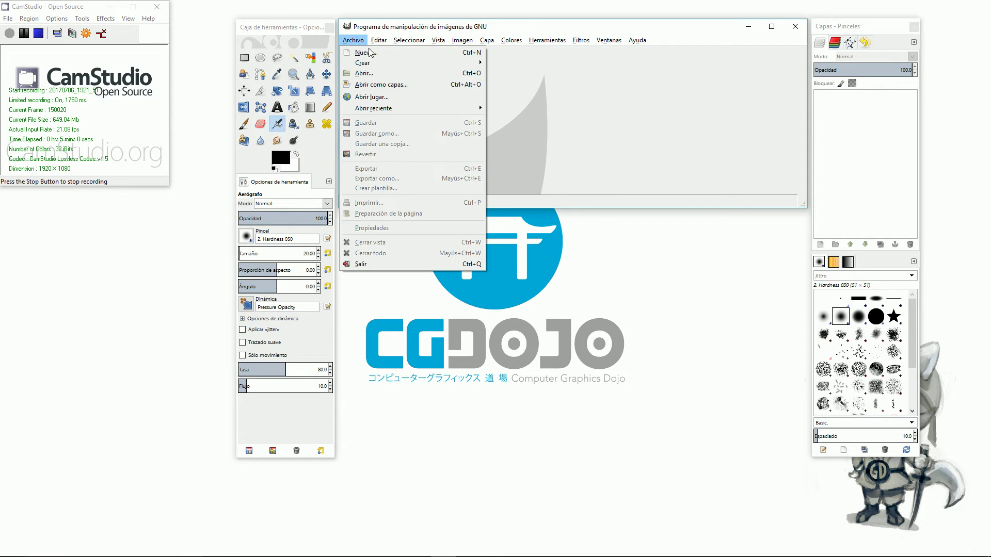
click(364, 53)
click(659, 390)
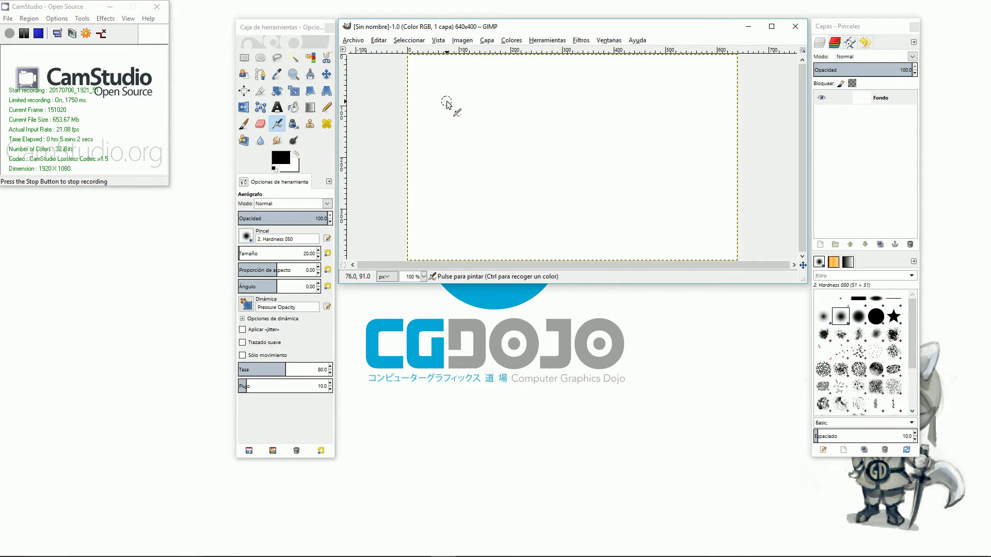
Add a text layer in the upper half of the canvas containing the copied text COMPUTER GRAPHICS DOJO
key(t)
click(459, 113)
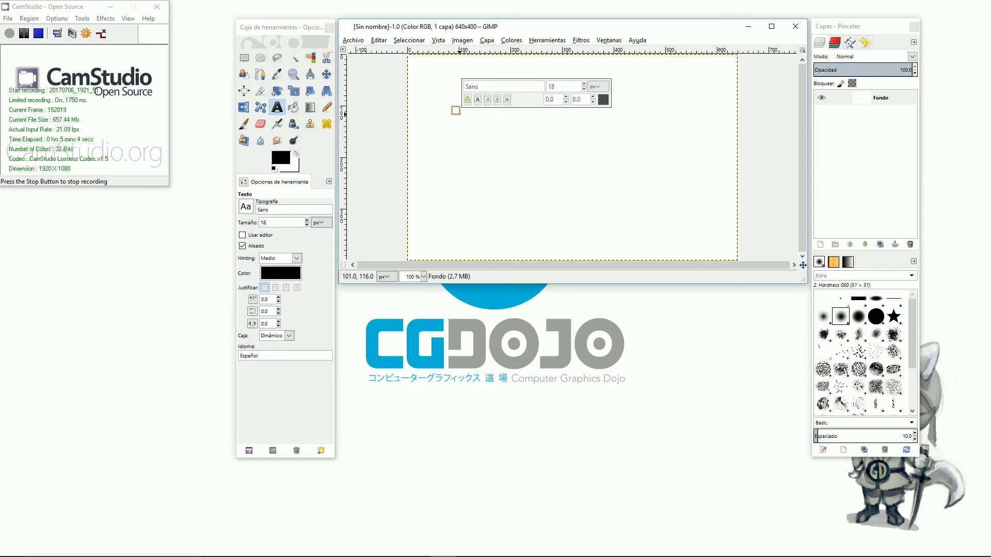
key(ctrl+v)
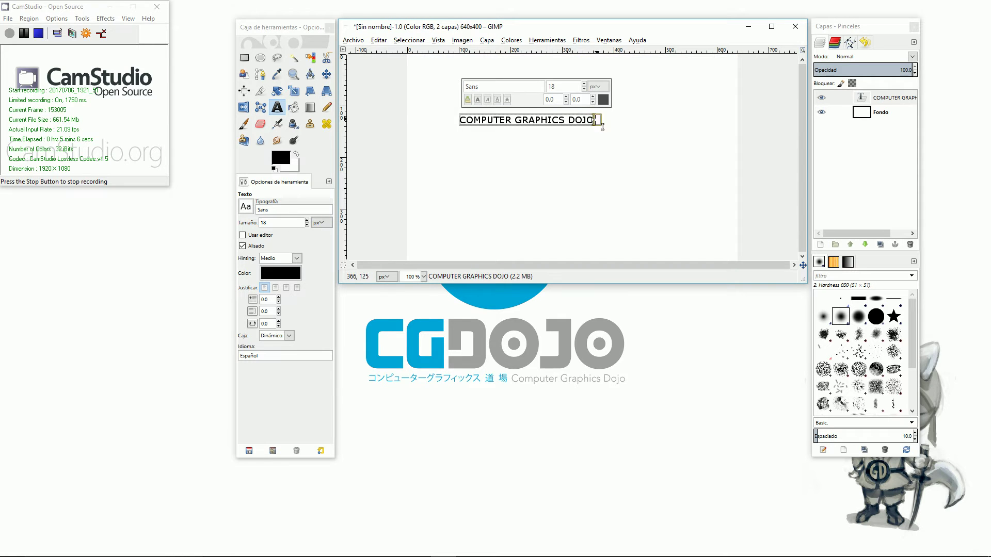
Change the typeface of the whole COMPUTER GRAPHICS DOJO text to Airstrike
drag(594, 120, 459, 120)
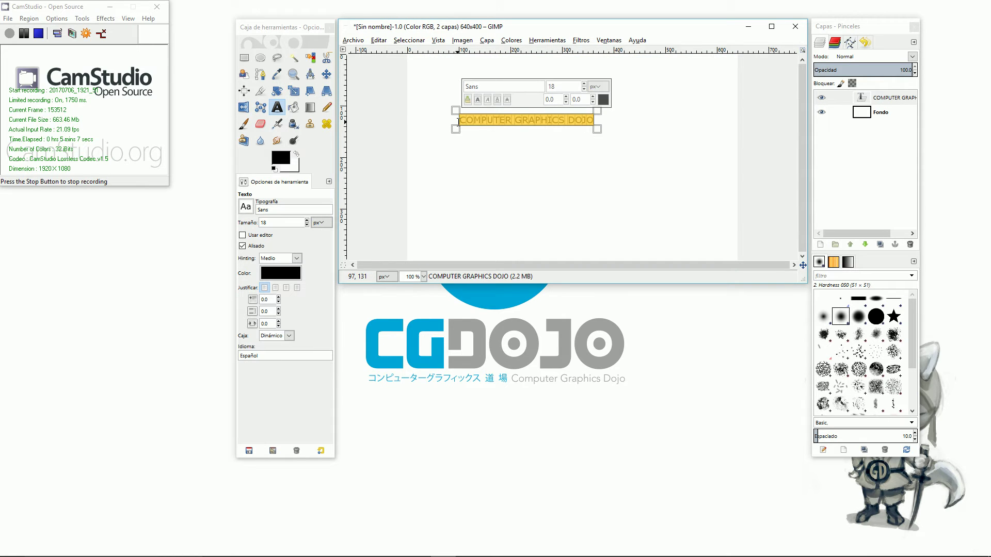
click(253, 208)
scroll(277, 256, up, 15)
drag(328, 286, 329, 206)
scroll(302, 263, up, 2)
scroll(302, 262, up, 2)
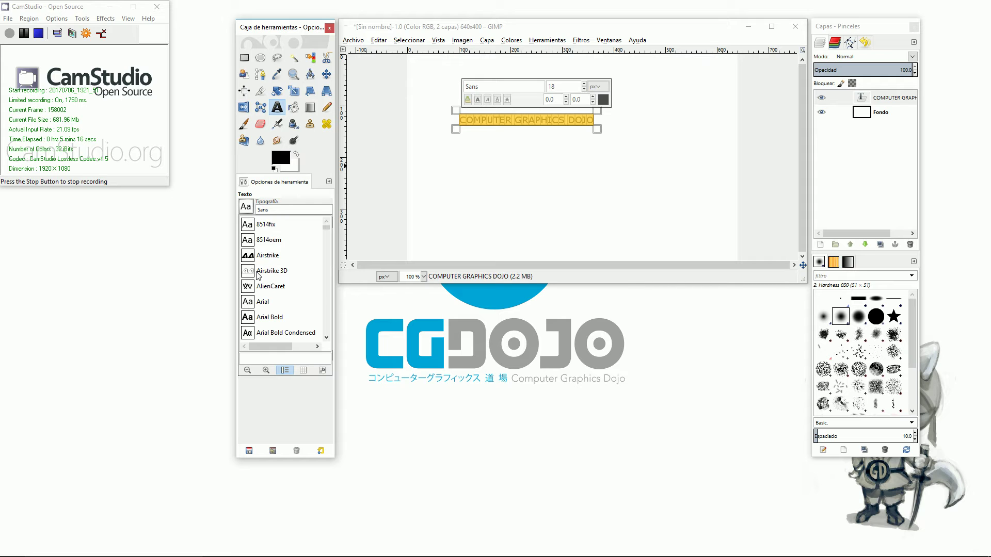
click(245, 258)
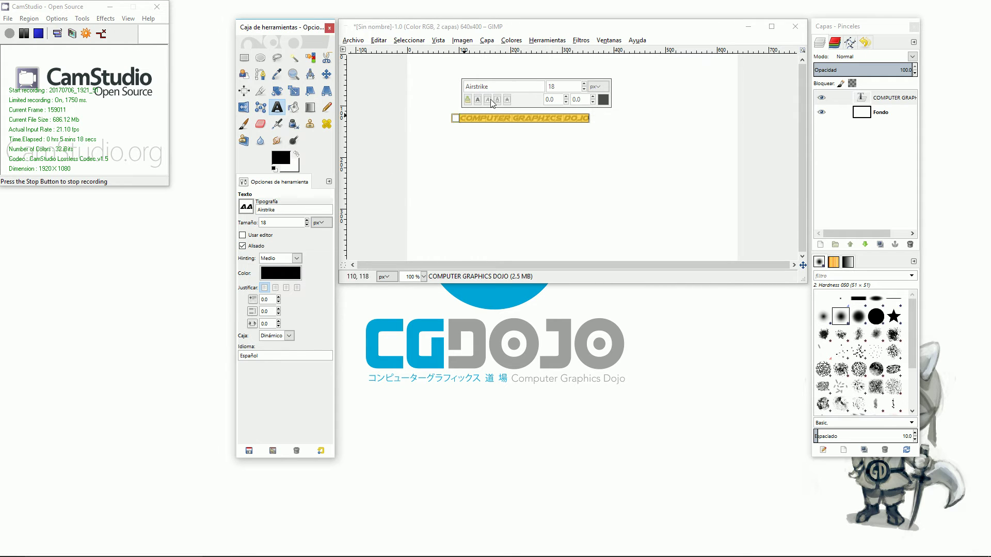
Enlarge the Airstrike text until it reaches almost to the canvas's right edge
click(584, 85)
click(583, 85)
click(584, 85)
click(583, 85)
click(583, 85)
click(584, 85)
click(583, 86)
End text editing and move the text layer up and slightly left, centring it horizontally near the canvas's upper edge
click(875, 103)
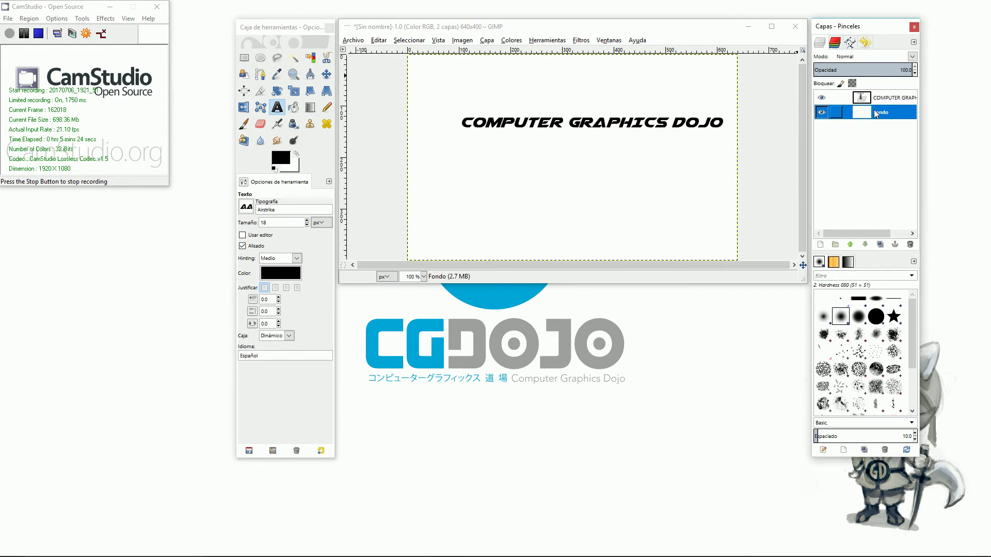
key(m)
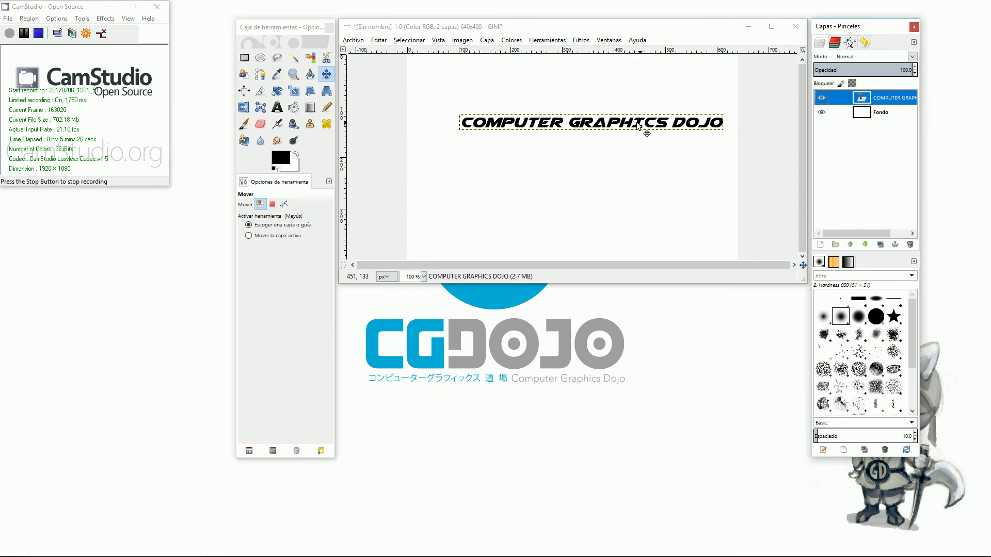
drag(647, 125, 630, 93)
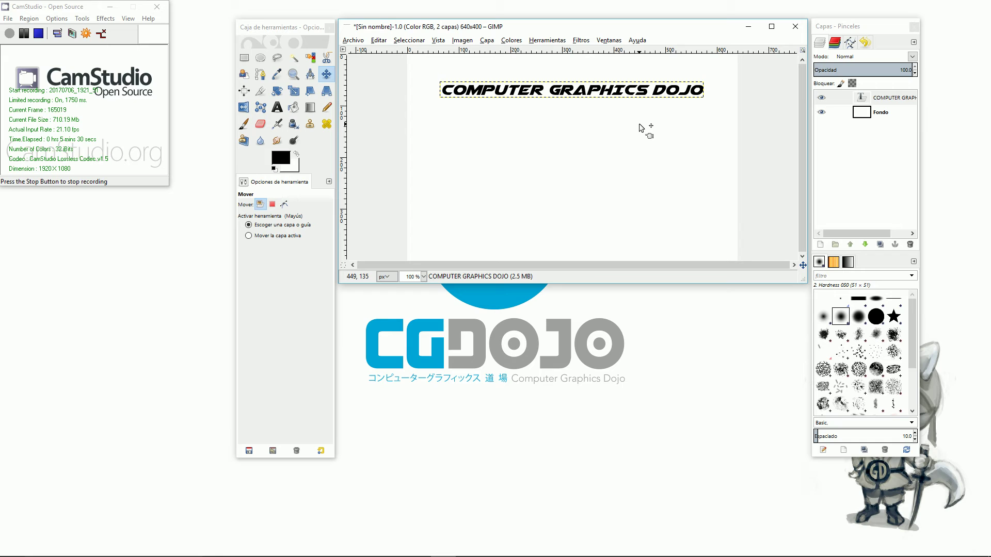